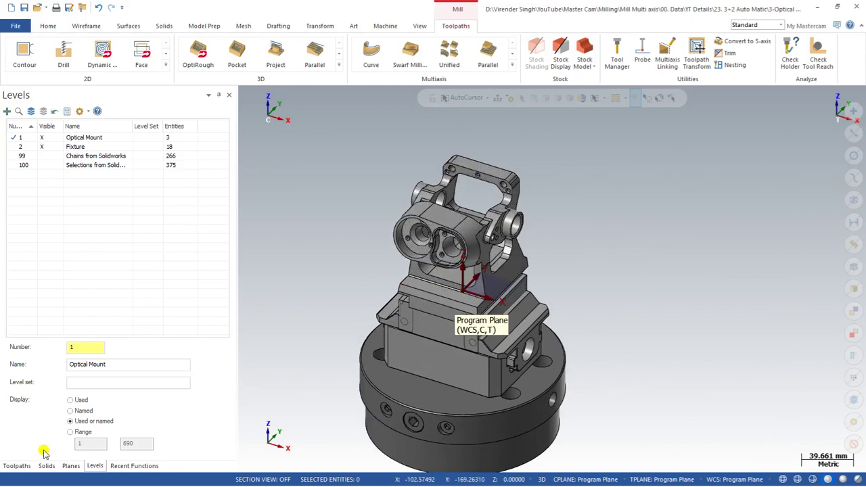
- Switch the manager panel from Levels to the Toolpaths list with the stock and 3+2 Automatic operation
left_click(17, 466)
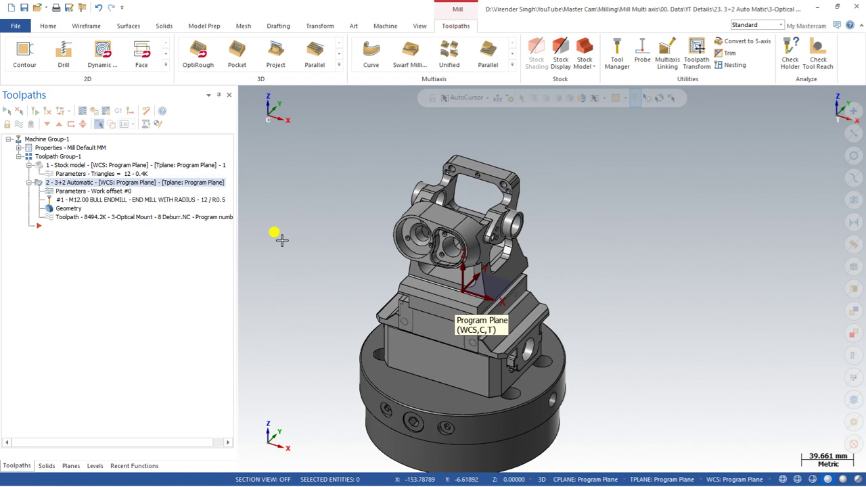
- Browse the Multiaxis toolpath gallery and close it without choosing a type
scroll(334, 319, "down", 3)
scroll(397, 251, "up", 2)
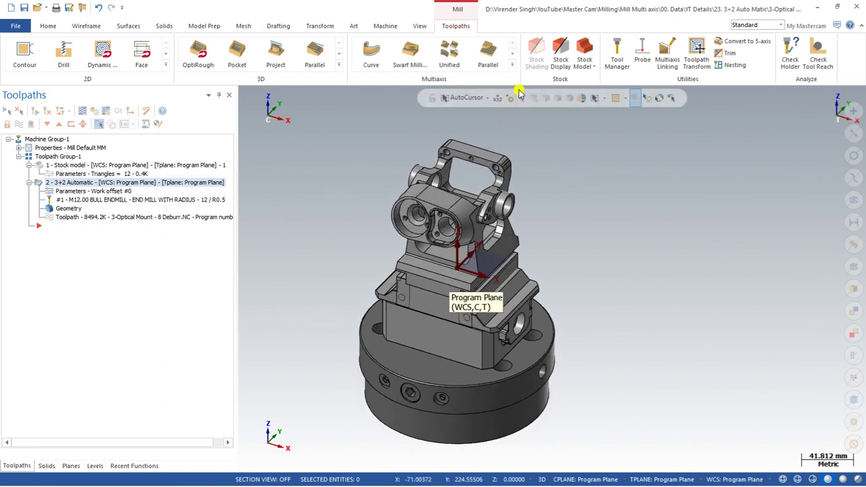
left_click(512, 65)
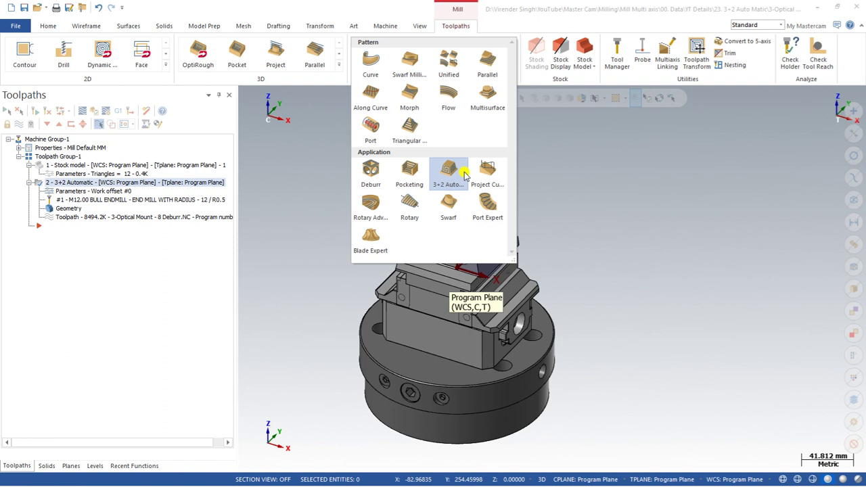
left_click(271, 269)
scroll(292, 252, "down", 1)
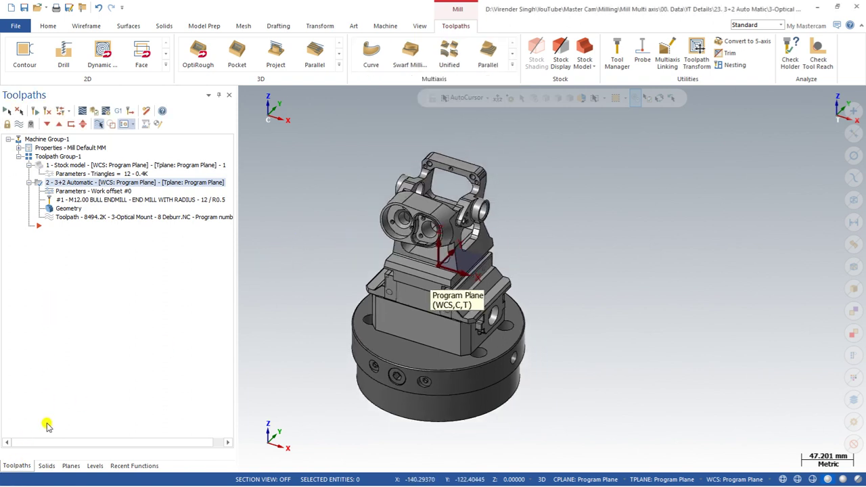
- Hide and re-show the Fixture level in the Levels manager
left_click(95, 465)
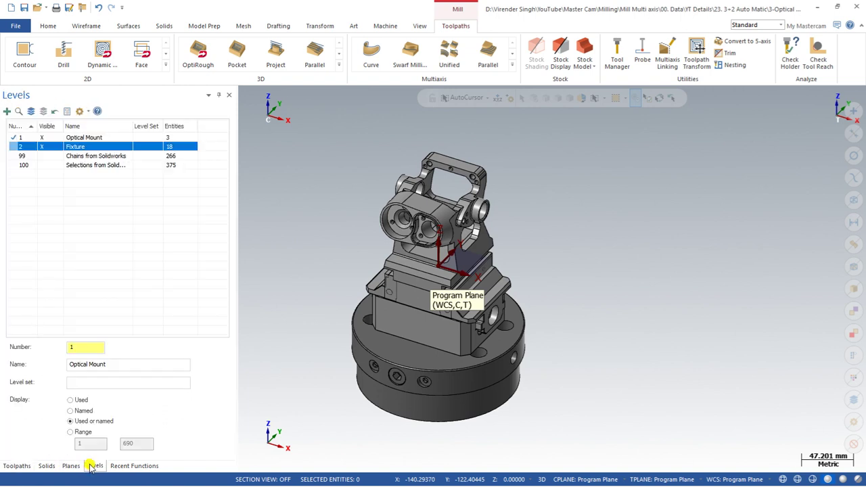
left_click(48, 156)
left_click(42, 146)
left_click(42, 146)
left_click(356, 132)
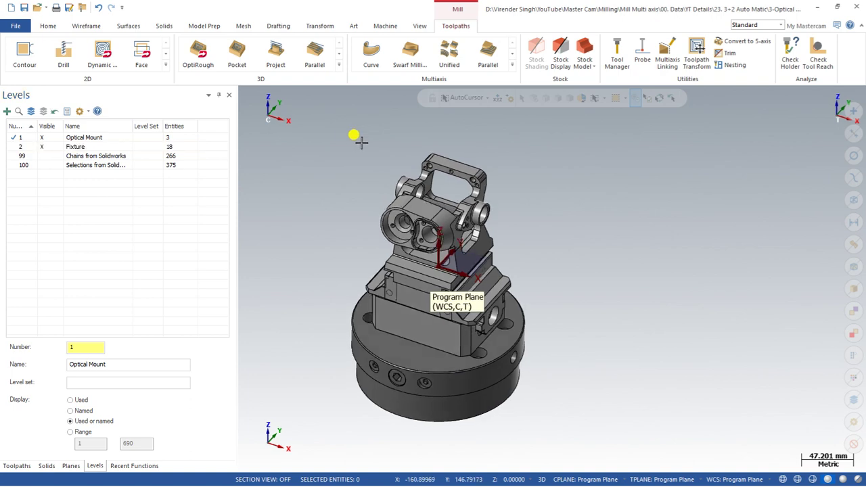
- Display the 3+2 operation's toolpaths on the model and launch it in Verify
left_click(17, 466)
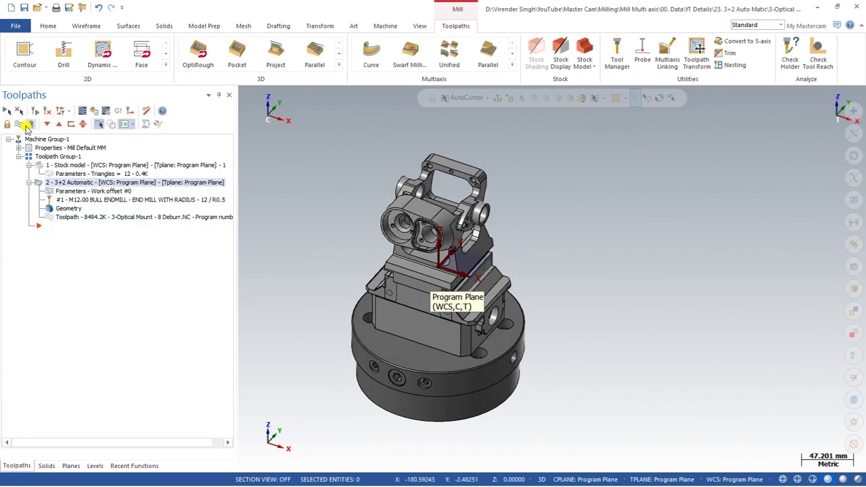
left_click(19, 124)
mouse_move(387, 184)
middle_mouse_down()
mouse_move(345, 168)
mouse_move(314, 184)
mouse_move(401, 198)
mouse_move(389, 197)
middle_mouse_up()
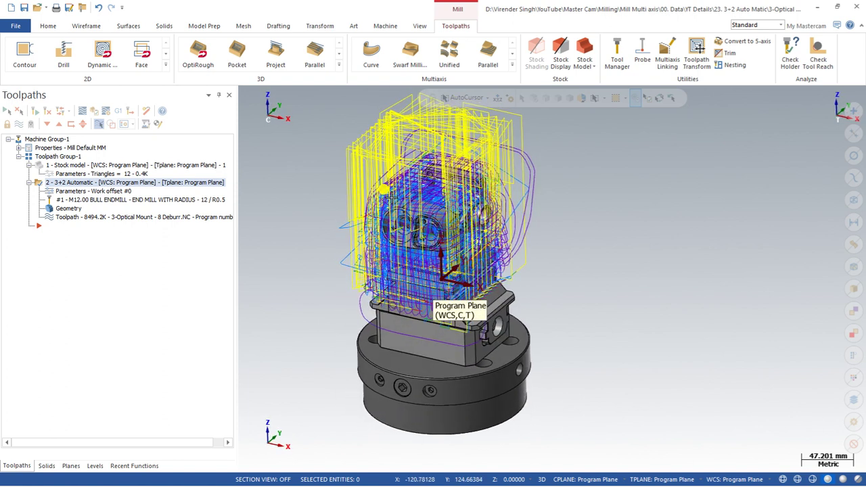
left_click(94, 111)
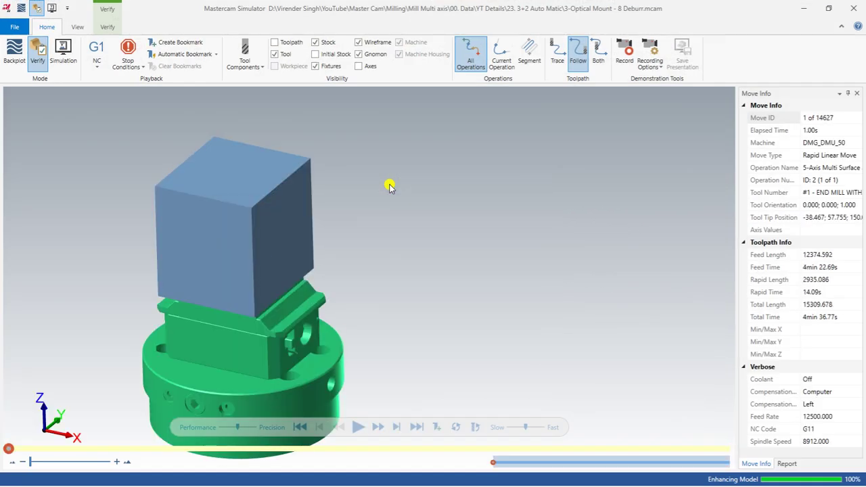
- Switch the Simulator to Simulation mode and frame the DMG_DMU_50 machine housing
left_click(63, 54)
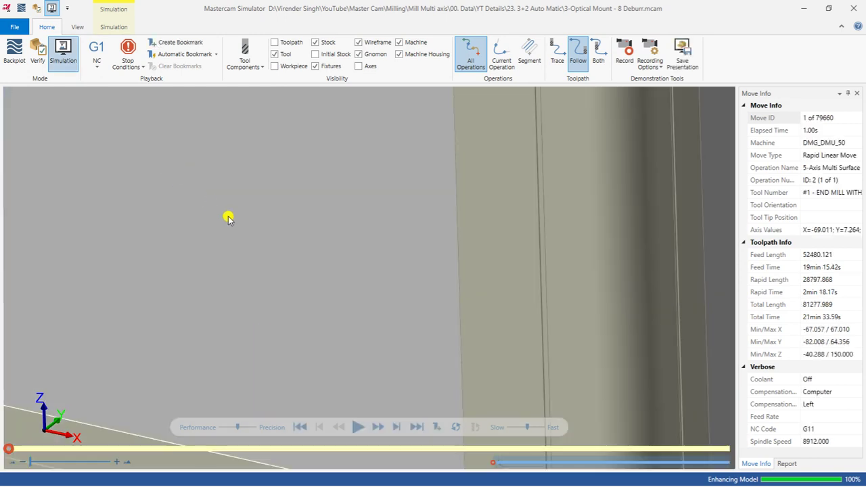
scroll(304, 259, "down", 5)
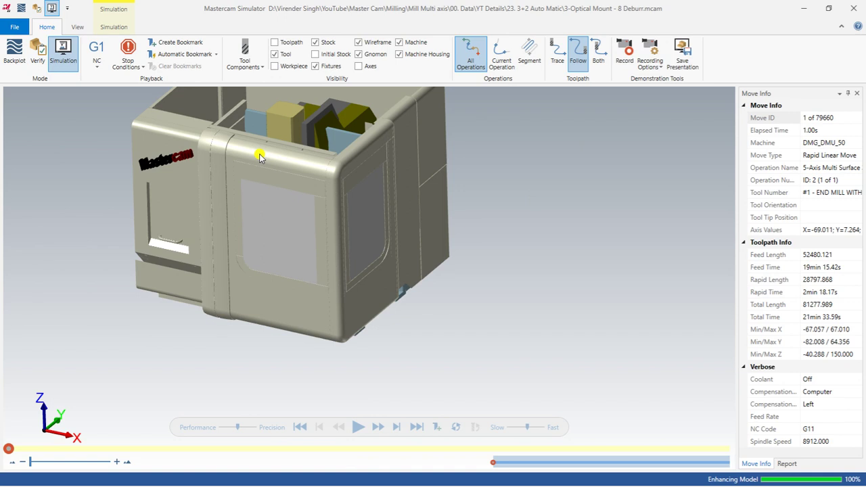
middle_click_drag(258, 166, 242, 192)
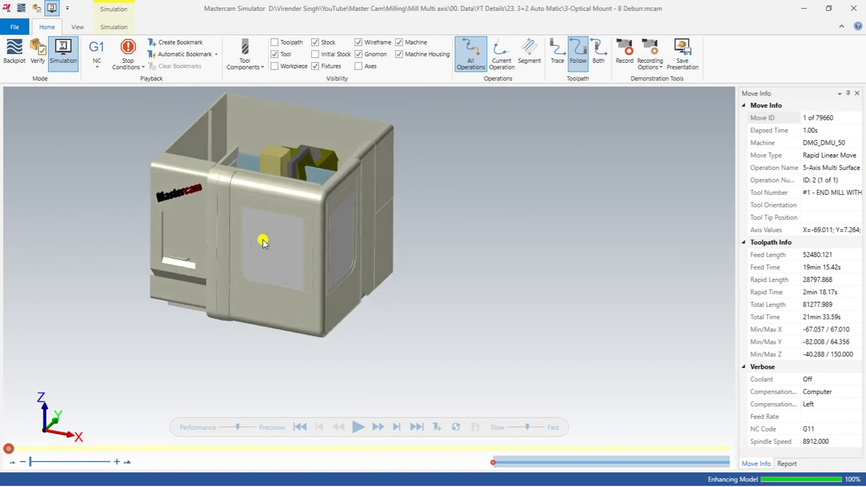
scroll(264, 243, "up", 3)
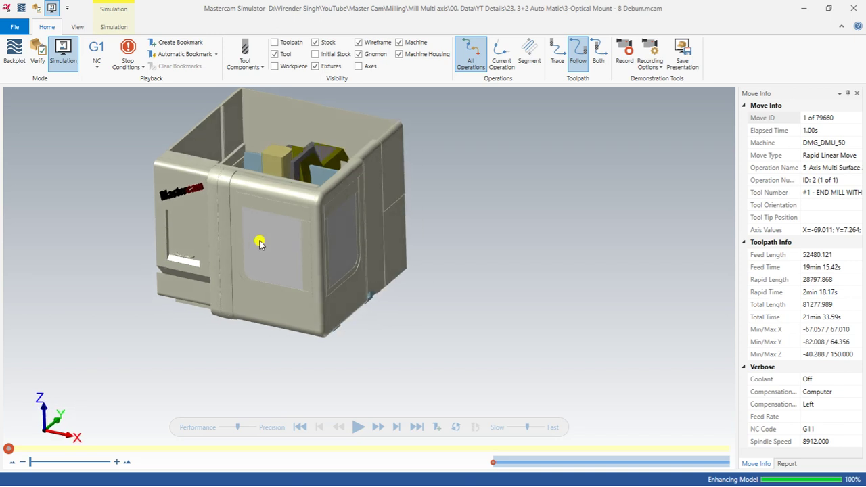
- Make the machine housing transparent and zoom in on the part
right_click(274, 235)
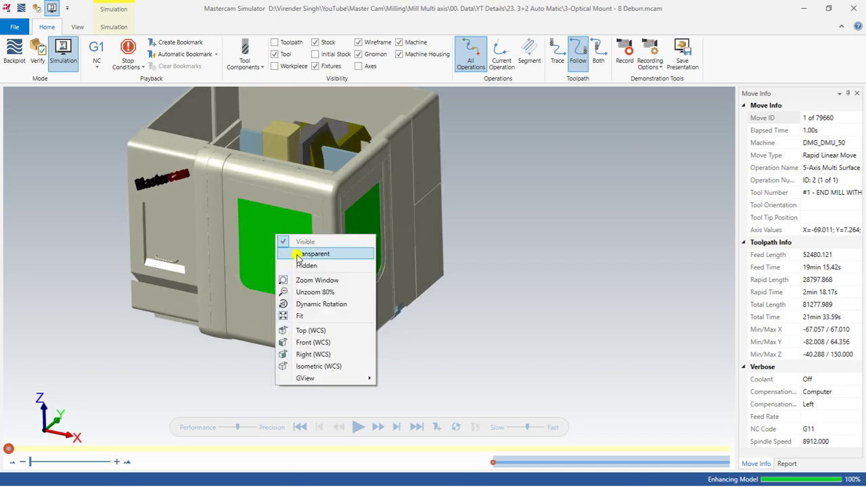
left_click(290, 249)
scroll(289, 249, "up", 3)
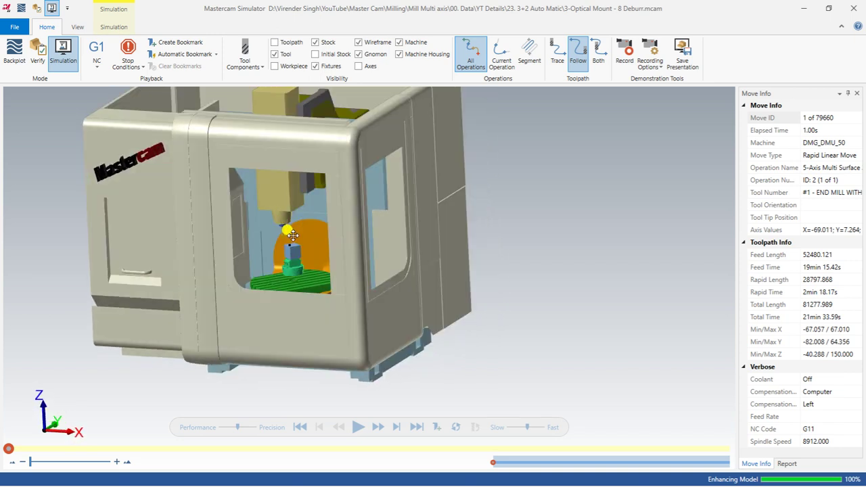
scroll(291, 249, "up", 2)
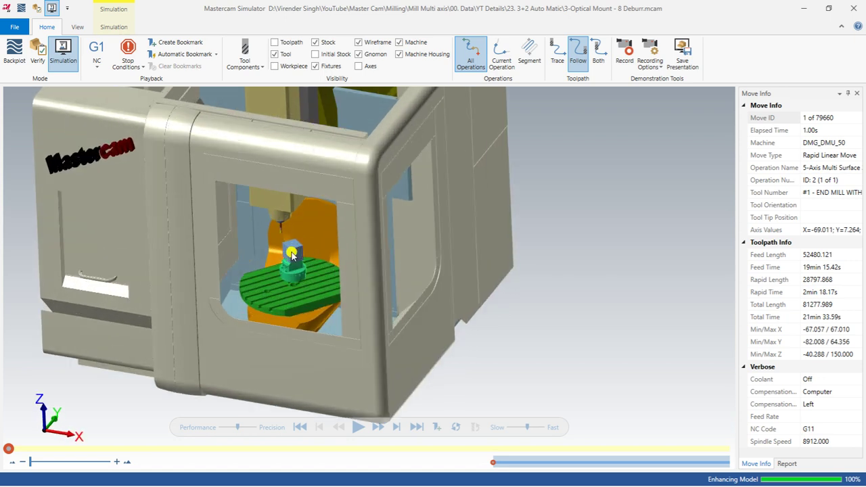
- Play the simulation, adjusting the Slow–Fast speed slider while it runs
left_click(512, 427)
left_click(358, 427)
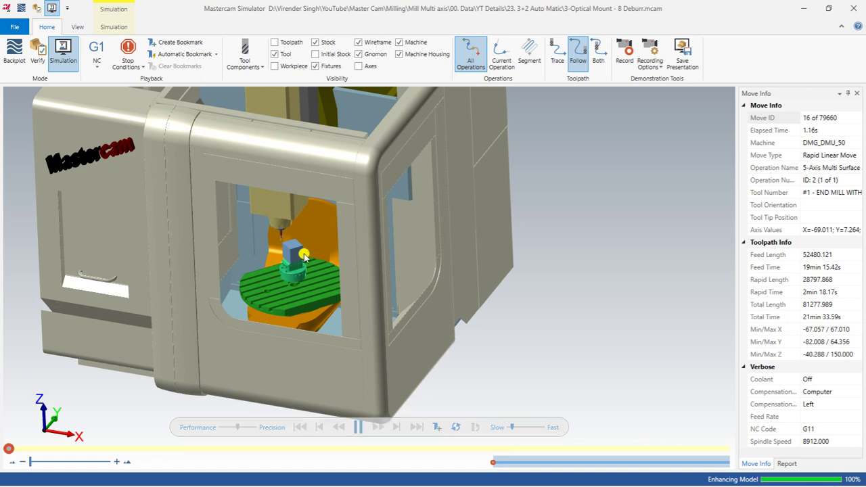
scroll(291, 249, "up", 3)
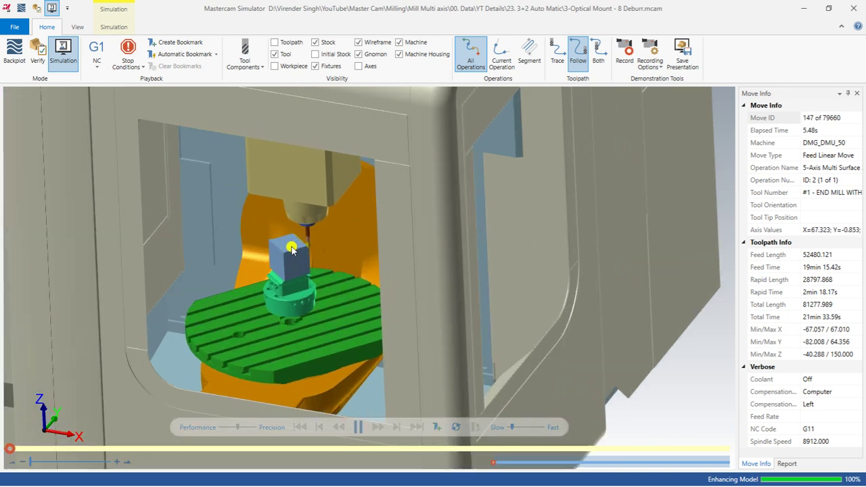
left_click(519, 428)
scroll(281, 245, "up", 2)
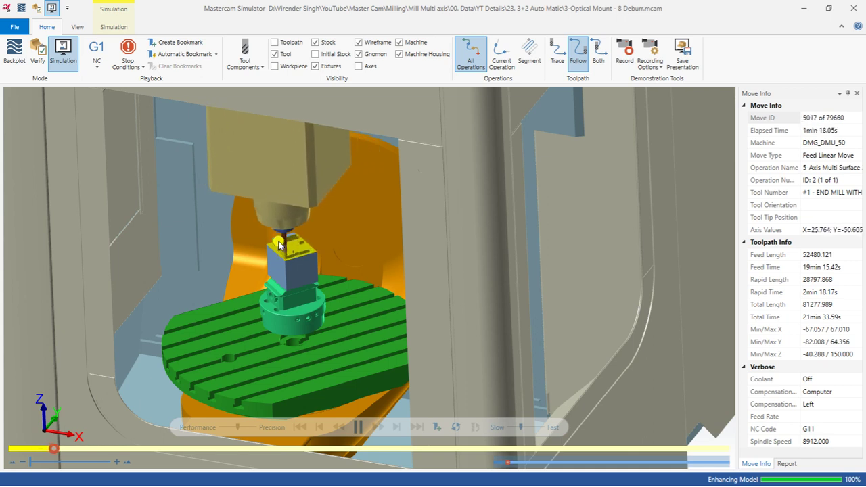
scroll(289, 274, "up", 1)
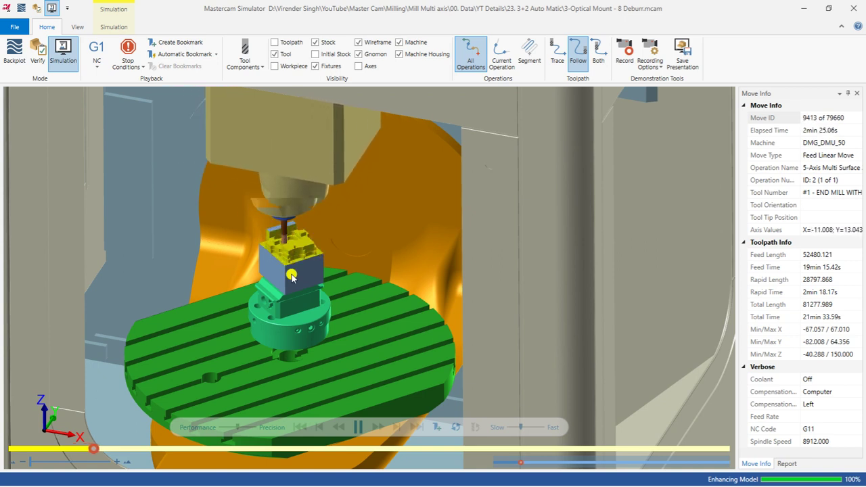
scroll(291, 276, "up", 2)
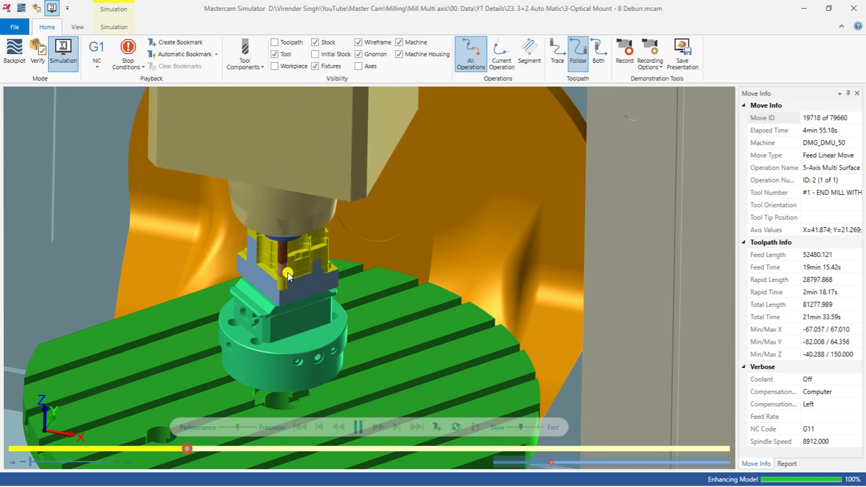
left_click(528, 427)
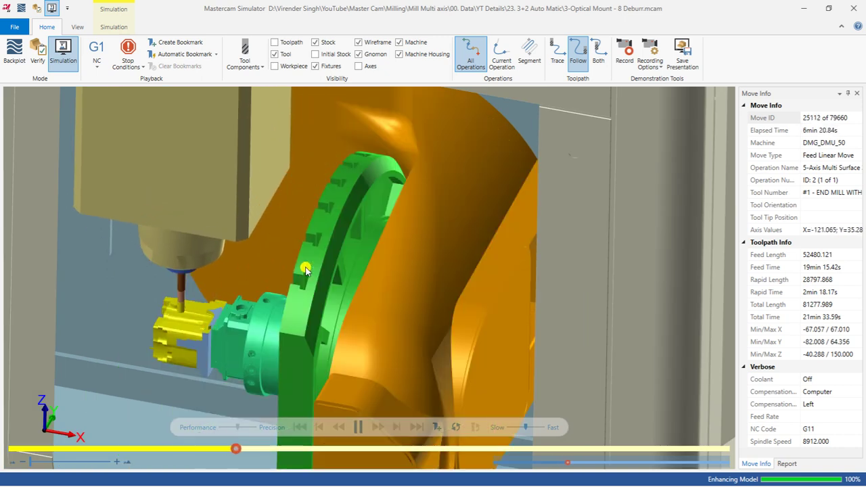
scroll(305, 269, "down", 3)
- Watch the simulation finish at move 79660, then close the Simulator window
middle_click_drag(305, 269, 248, 287)
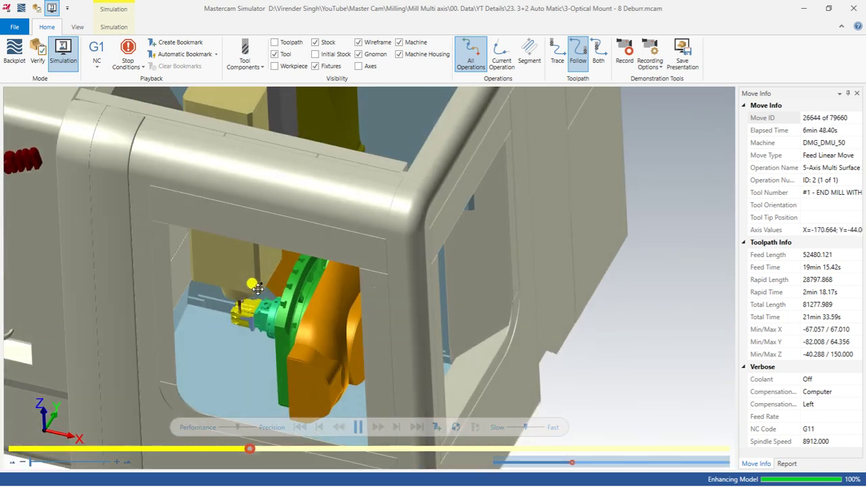
scroll(241, 324, "up", 3)
scroll(242, 324, "up", 2)
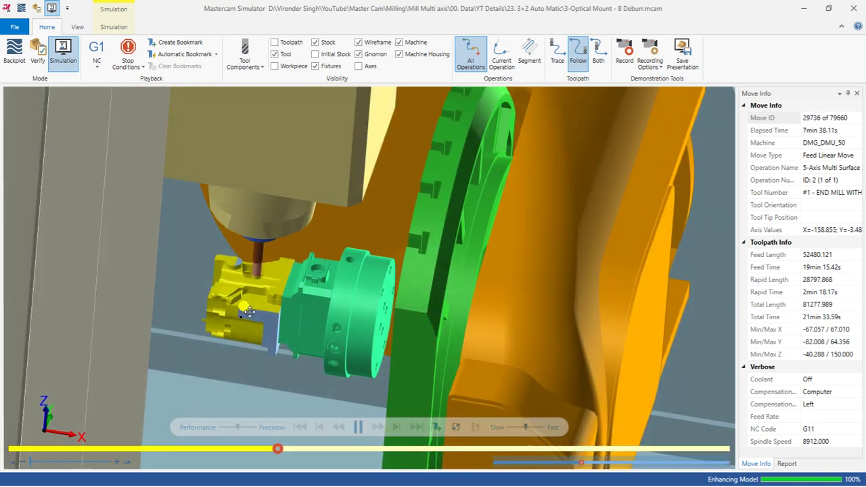
scroll(246, 307, "up", 1)
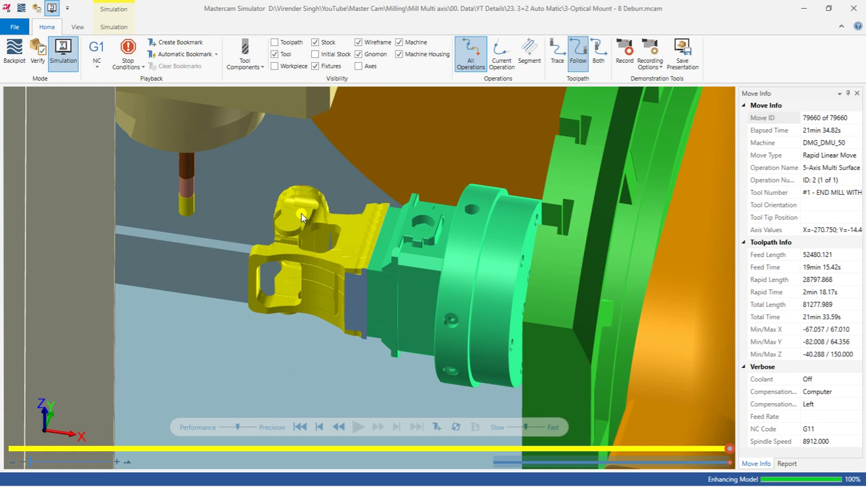
left_click(804, 8)
- Delete all operations and tools from the Toolpaths manager, confirming the permanent deletion
scroll(425, 195, "up", 4)
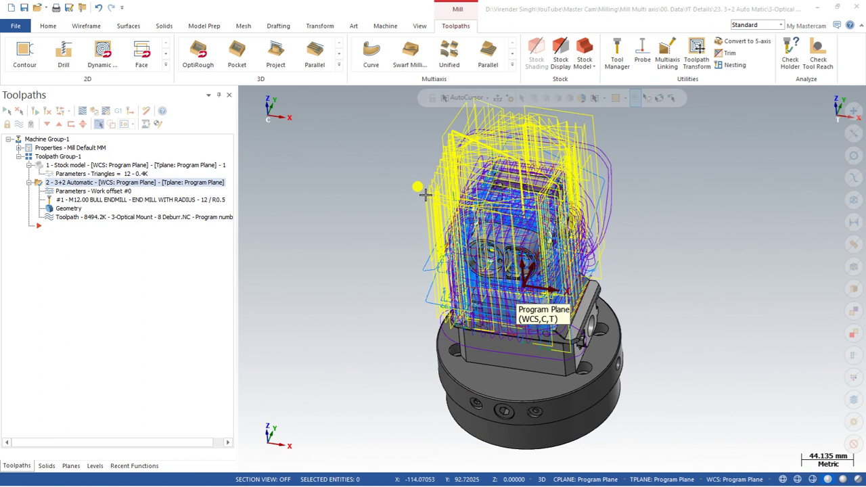
middle_click_drag(425, 195, 575, 203)
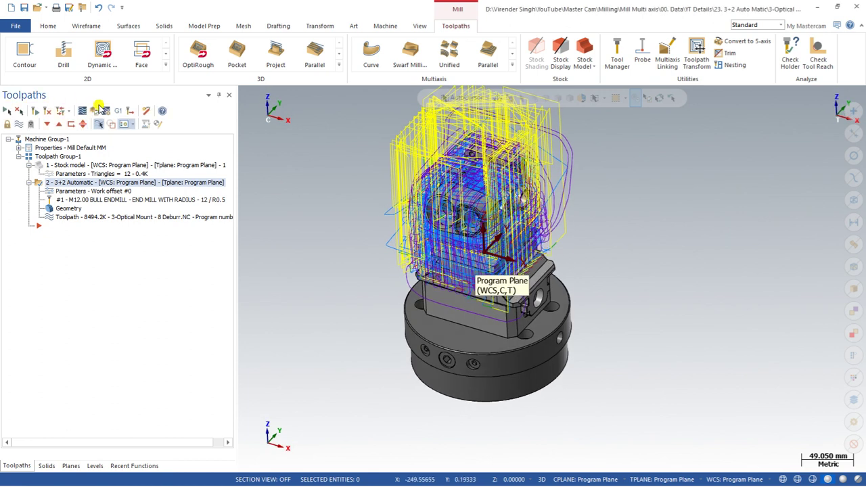
left_click(146, 111)
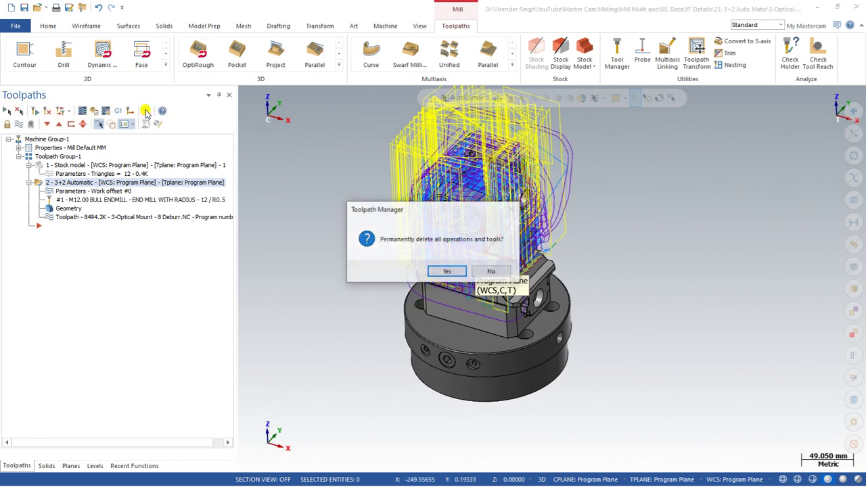
left_click(446, 271)
mouse_move(353, 269)
middle_mouse_down()
mouse_move(444, 205)
mouse_move(406, 250)
mouse_move(436, 198)
mouse_move(544, 215)
mouse_move(354, 254)
middle_mouse_up()
left_click(322, 233)
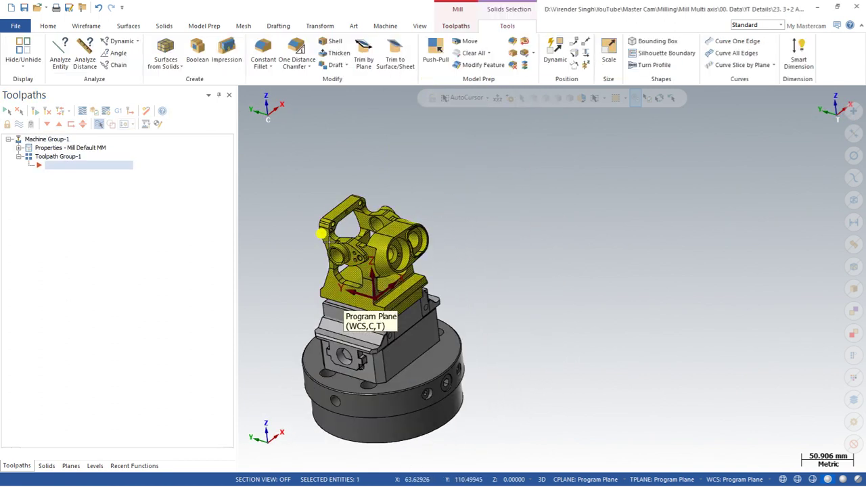
key("Escape")
left_click(95, 465)
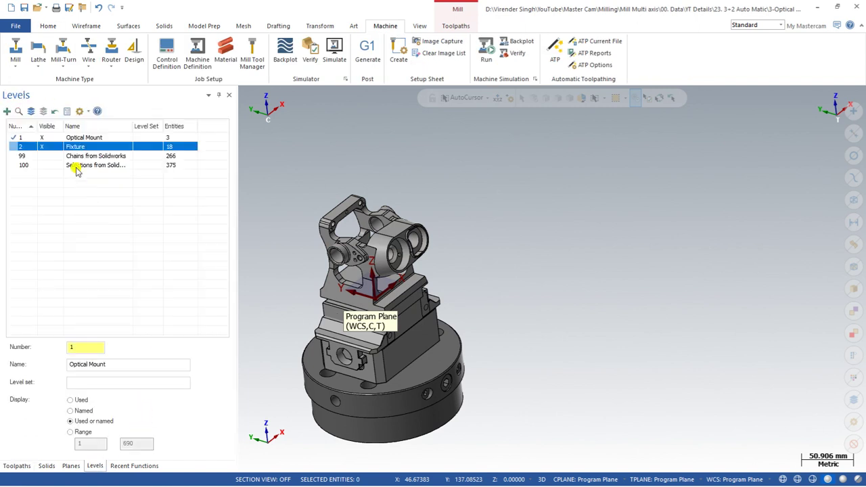
- Hide the Fixture level so only the optical mount is displayed
left_click(11, 137)
left_click(48, 146)
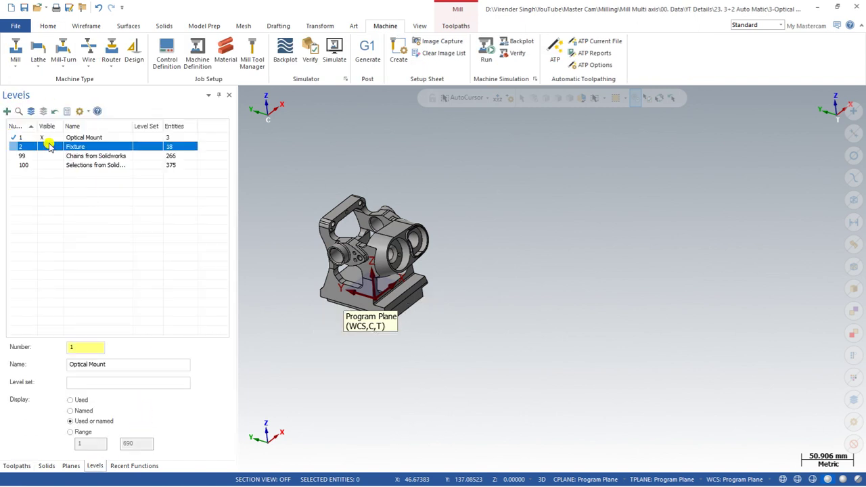
scroll(458, 235, "down", 1)
scroll(294, 236, "up", 2)
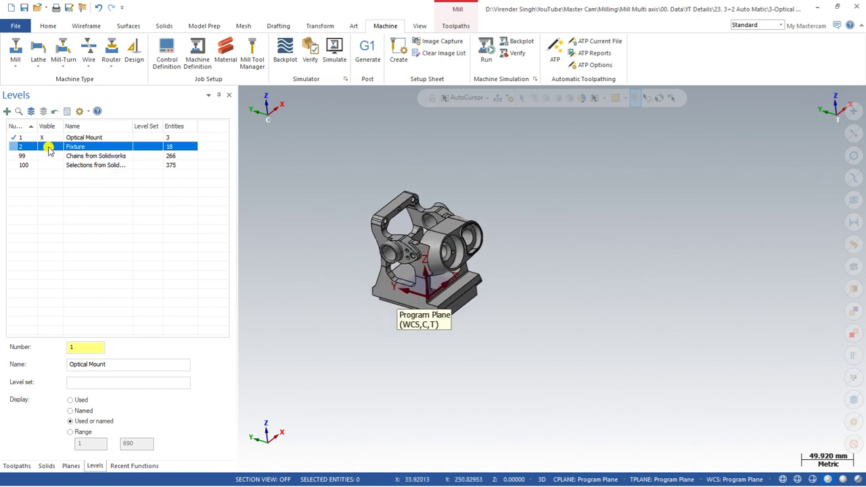
- Set the view to Top (WCS) and switch the ribbon to the Toolpaths tab
right_click(279, 145)
left_click(300, 211)
scroll(294, 196, "down", 2)
scroll(559, 311, "up", 1)
scroll(559, 311, "down", 1)
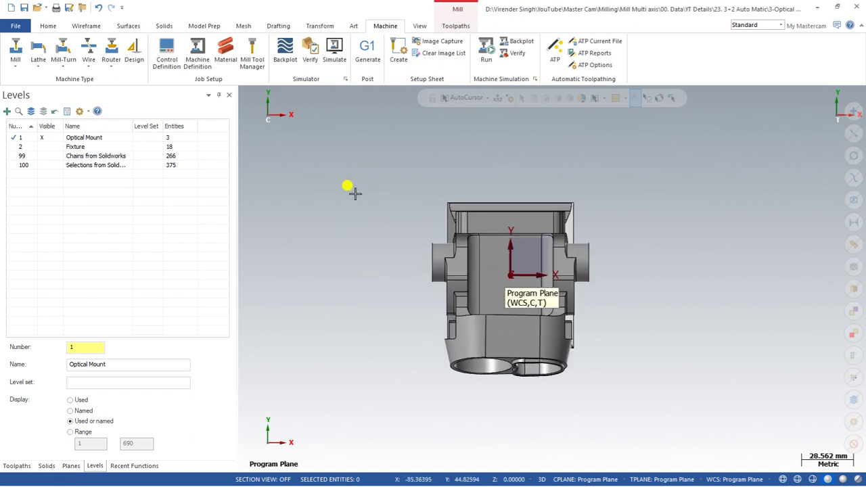
left_click(460, 28)
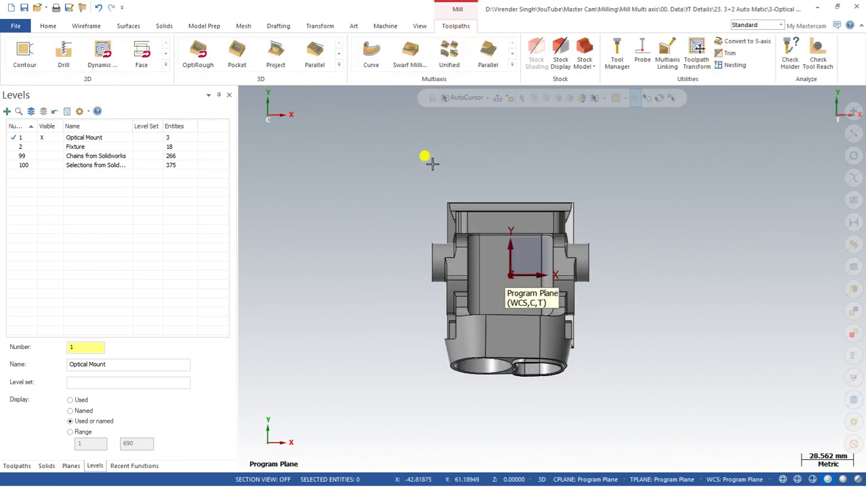
middle_click_drag(499, 188, 519, 180)
right_click(653, 180)
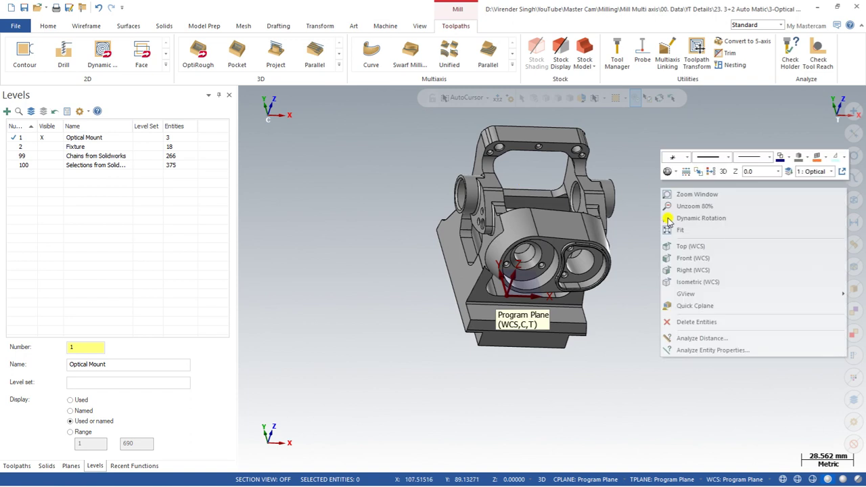
left_click(691, 247)
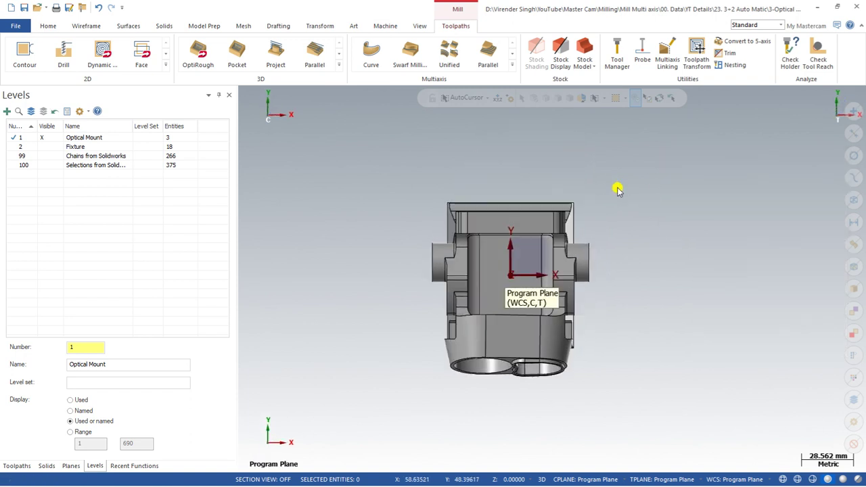
- Create a rectangular All Entities stock model named 'Stock' in green colour 47
left_click(585, 51)
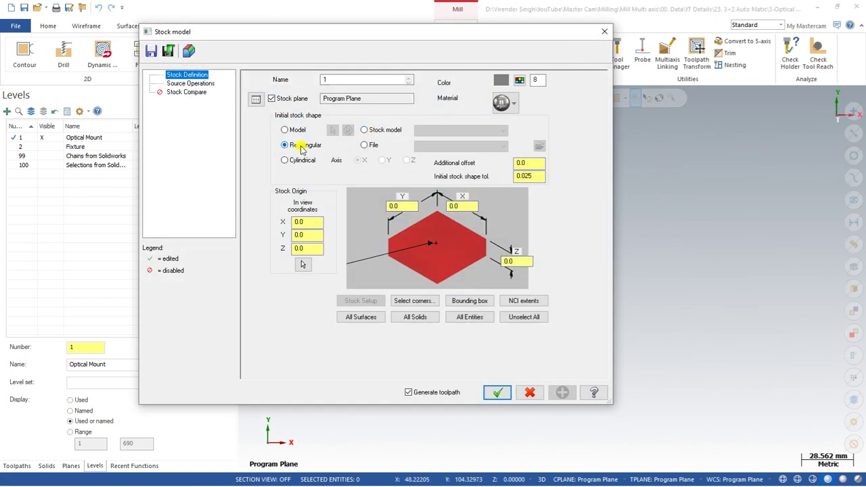
left_click(467, 317)
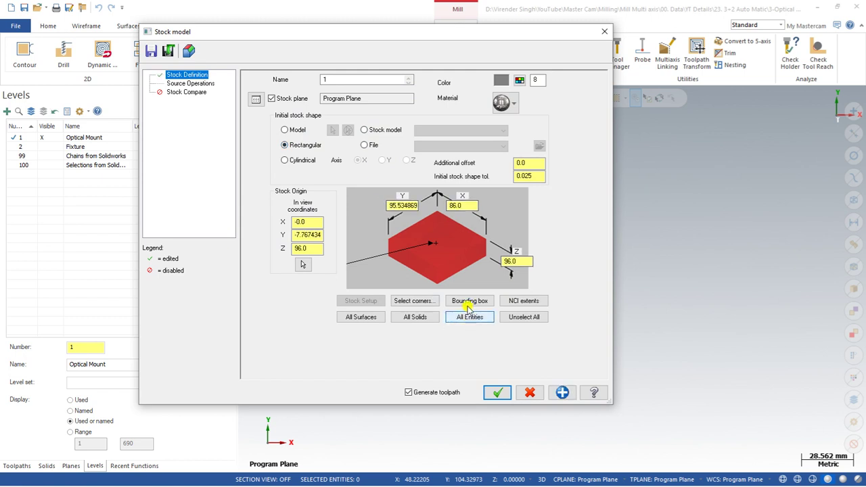
left_click(519, 80)
left_click(195, 209)
left_click(159, 385)
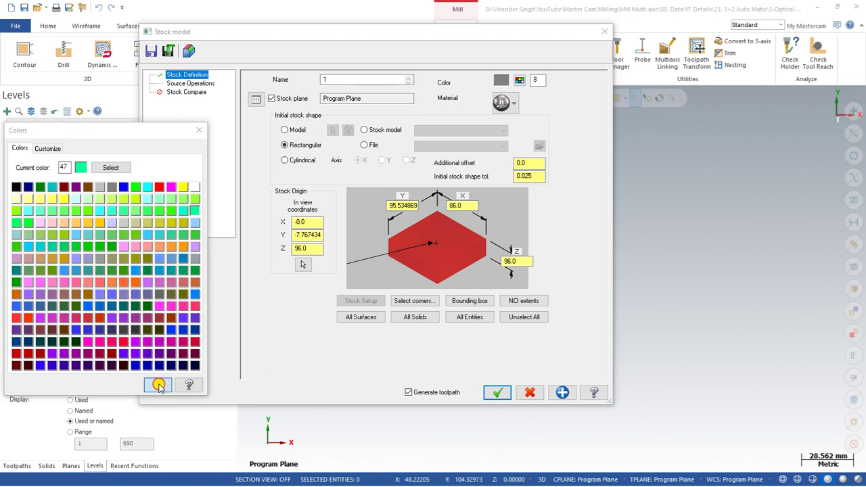
left_click(329, 79)
type("Stock")
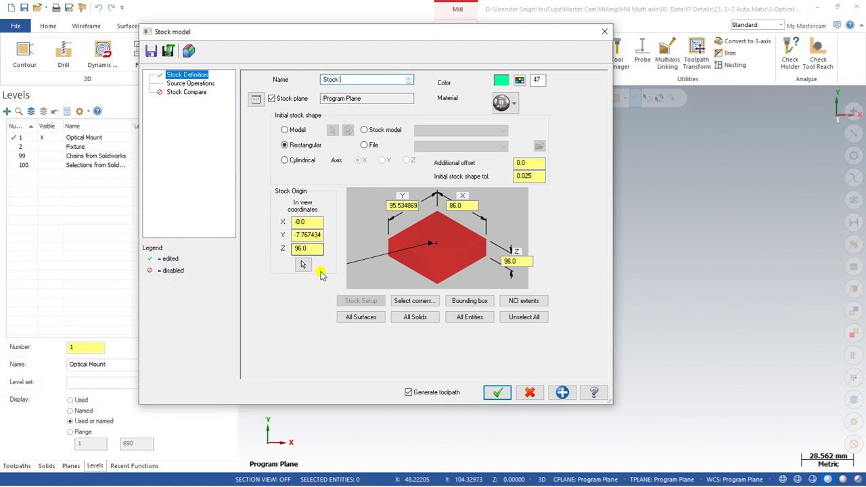
left_click(495, 392)
- Turn off the stock model display to reveal the grey part
middle_click_drag(447, 296, 463, 158)
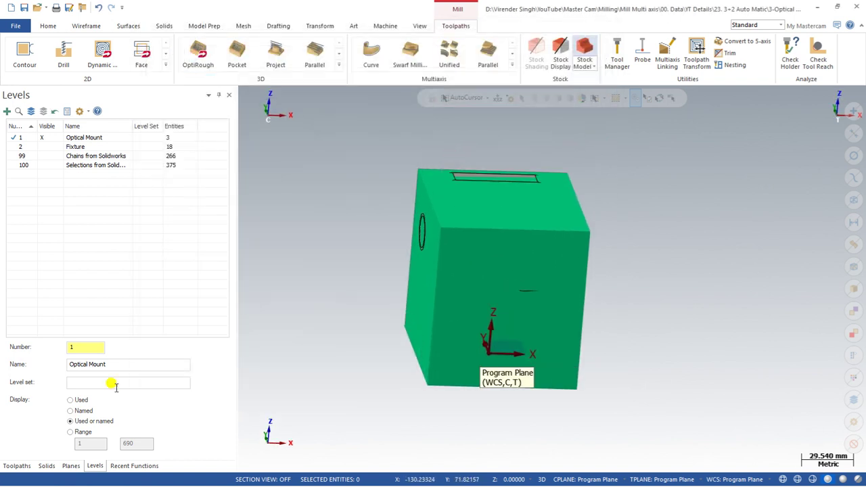
left_click(13, 467)
left_click(20, 126)
middle_click_drag(391, 247, 458, 220)
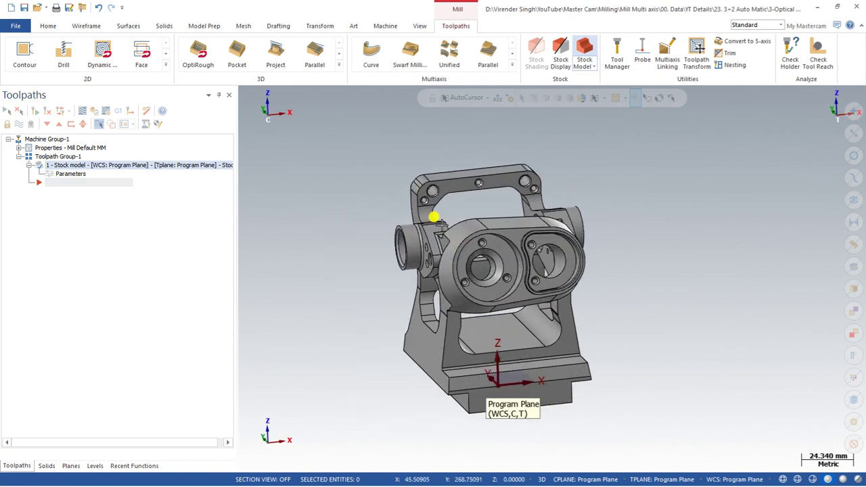
left_click(94, 467)
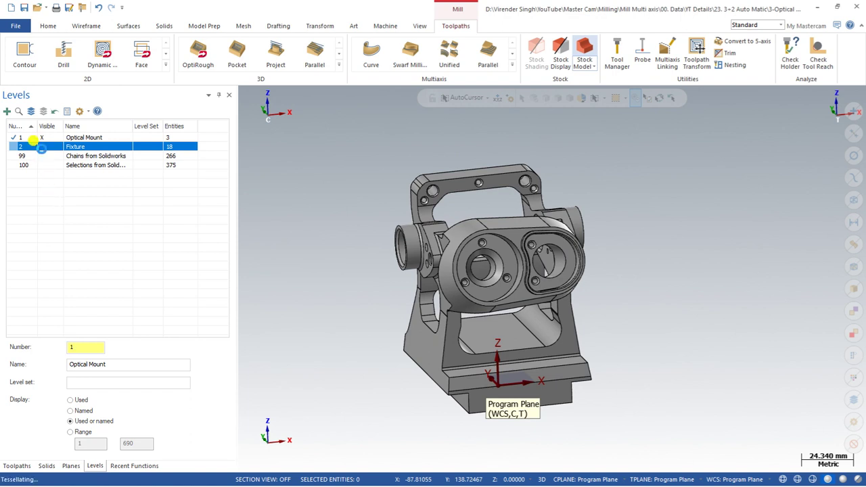
- Show the Fixture level and start a 3+2 Automatic Roughing toolpath from the Multiaxis gallery
left_click(41, 146)
middle_click_drag(286, 165, 367, 265)
scroll(368, 264, "down", 1)
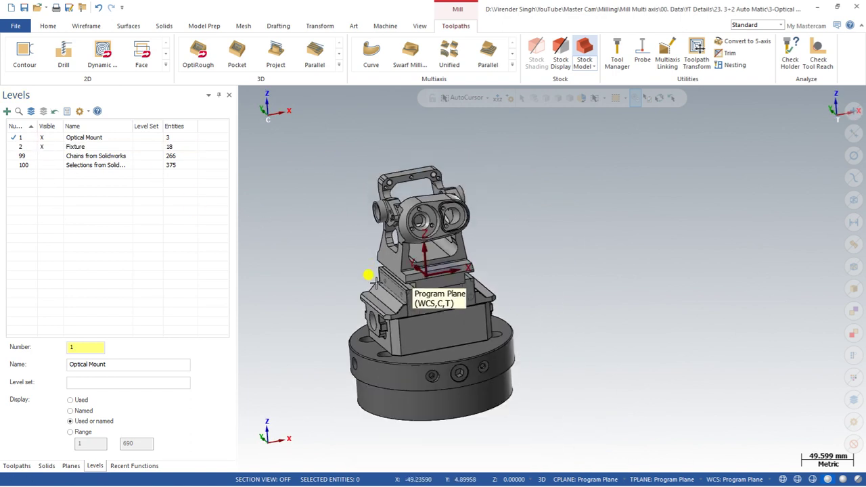
left_click(514, 67)
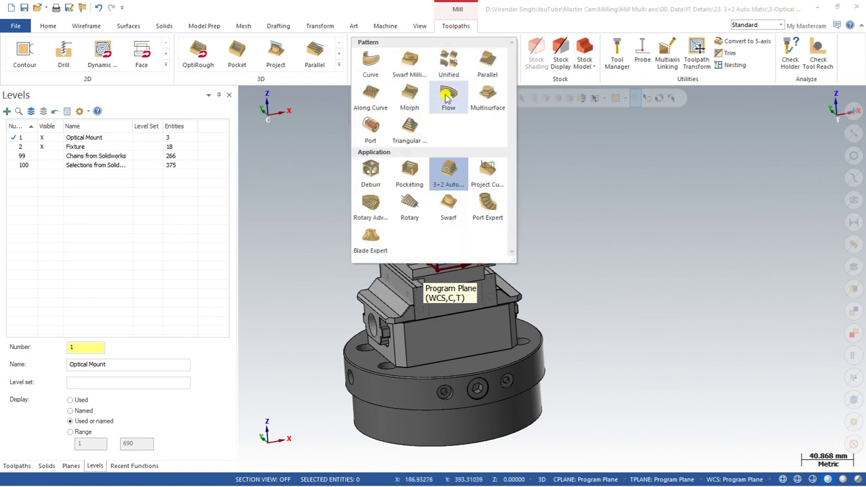
left_click(447, 172)
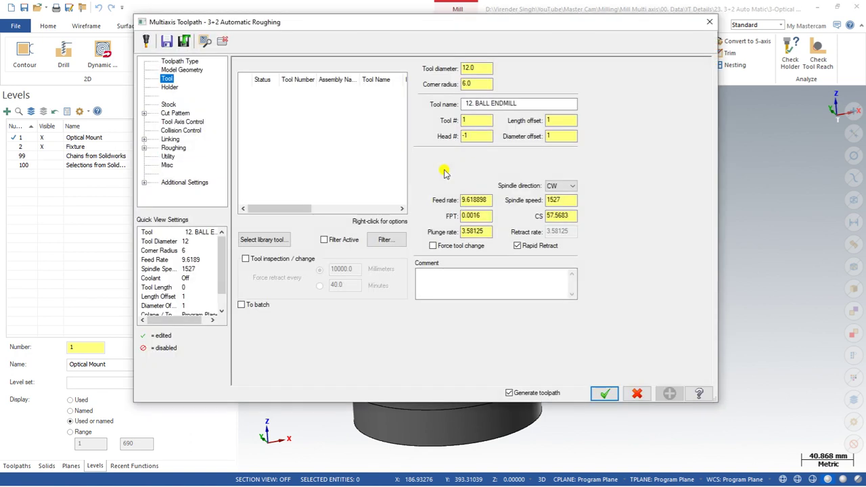
- Select all 207 Optical Mount level entities as the machining geometry
left_click(175, 62)
left_click(176, 69)
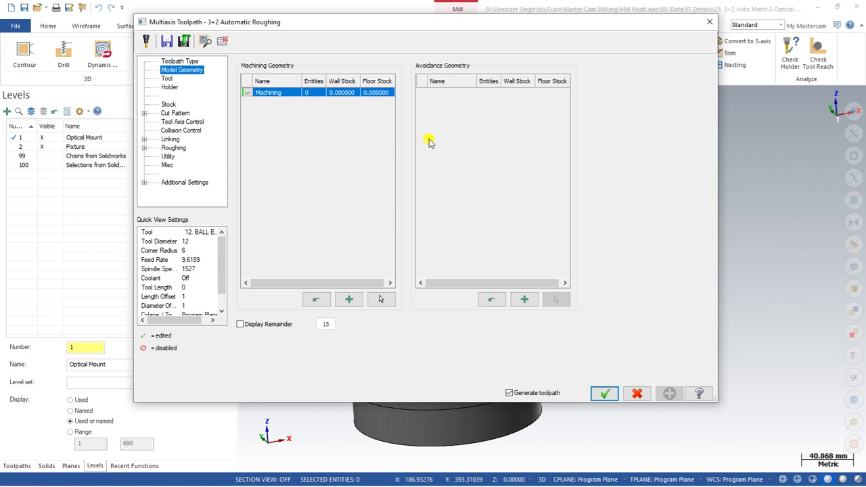
left_click(383, 300)
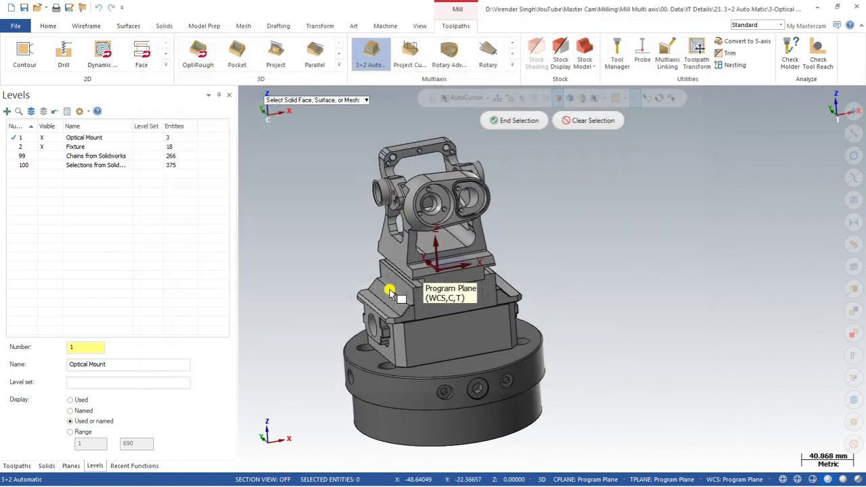
right_click(47, 138)
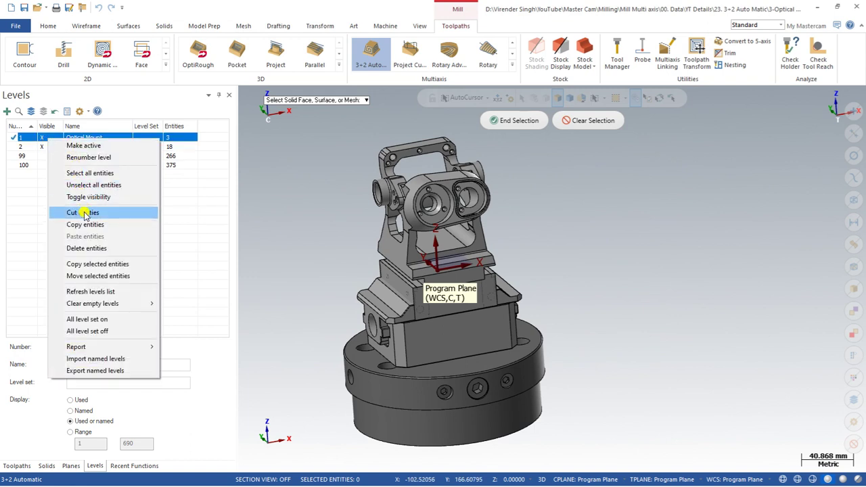
left_click(86, 173)
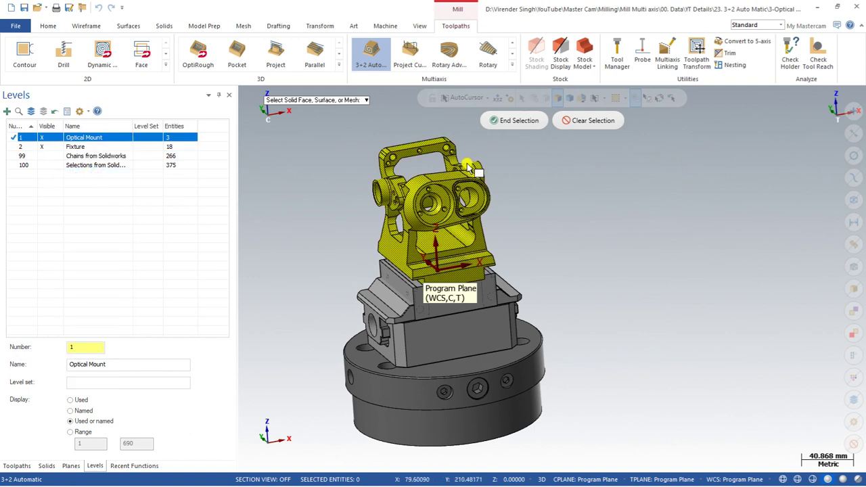
left_click(514, 120)
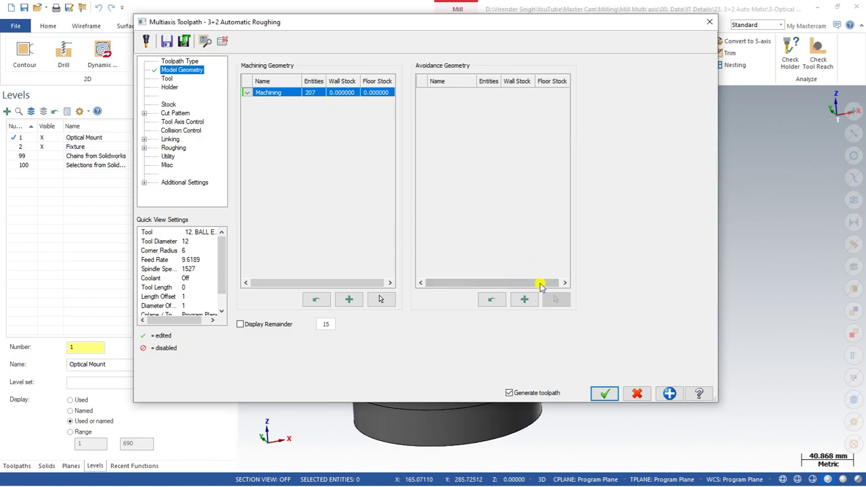
- Add an Avoidance group containing the 627 Fixture level entities
left_click(525, 299)
right_click(526, 96)
left_click(481, 116)
left_click(488, 96)
left_click(556, 299)
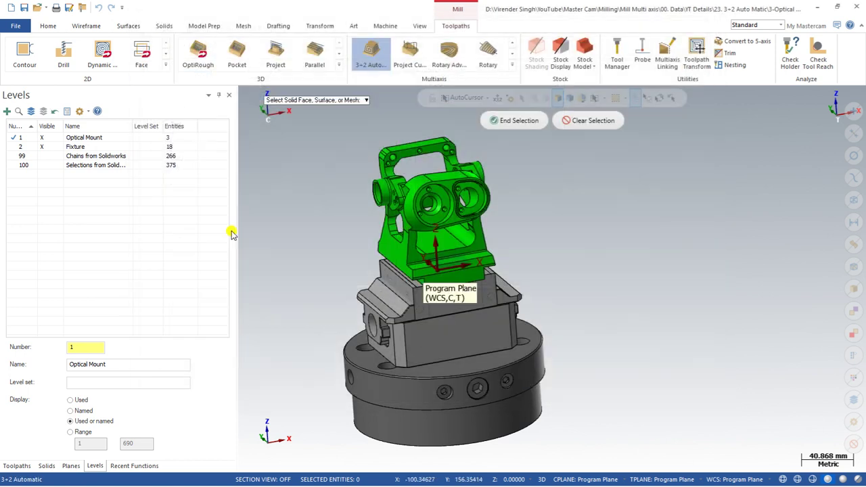
right_click(52, 150)
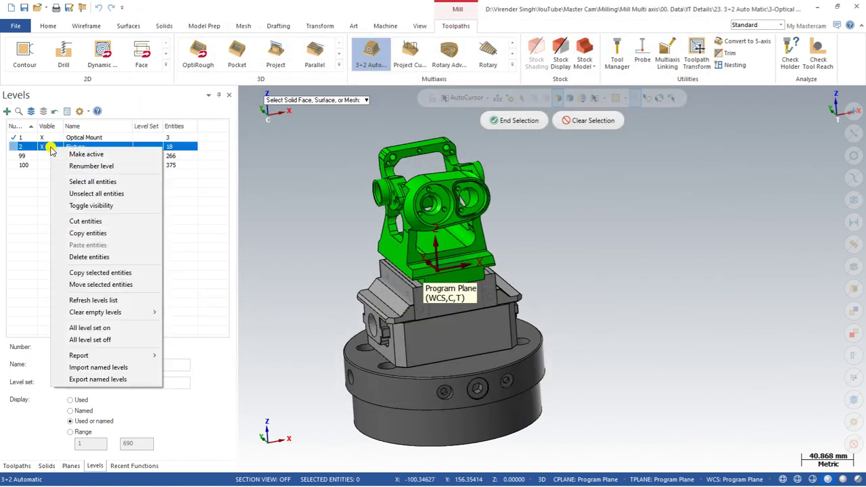
left_click(83, 180)
middle_click_drag(310, 252, 325, 247)
left_click(504, 116)
- Set avoidance wall and floor stock to 5.0 and accept the toolpath
left_click(518, 93)
type("5")
key("Return")
left_click(543, 89)
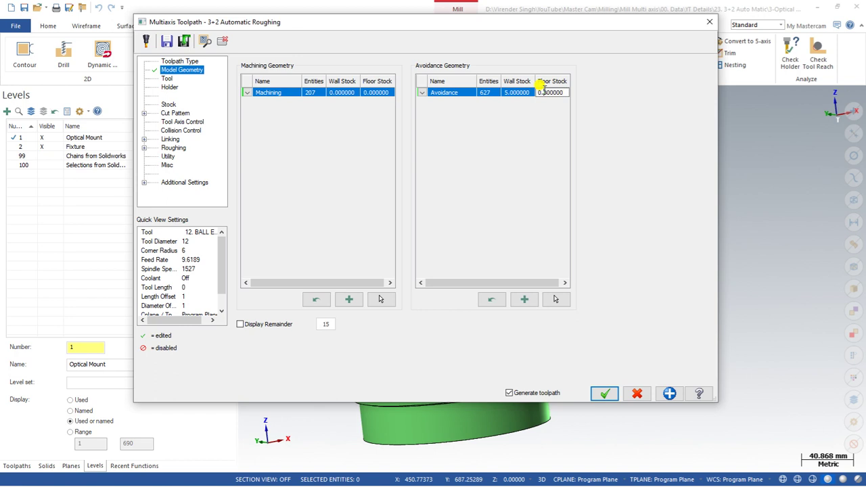
type("5")
key("Return")
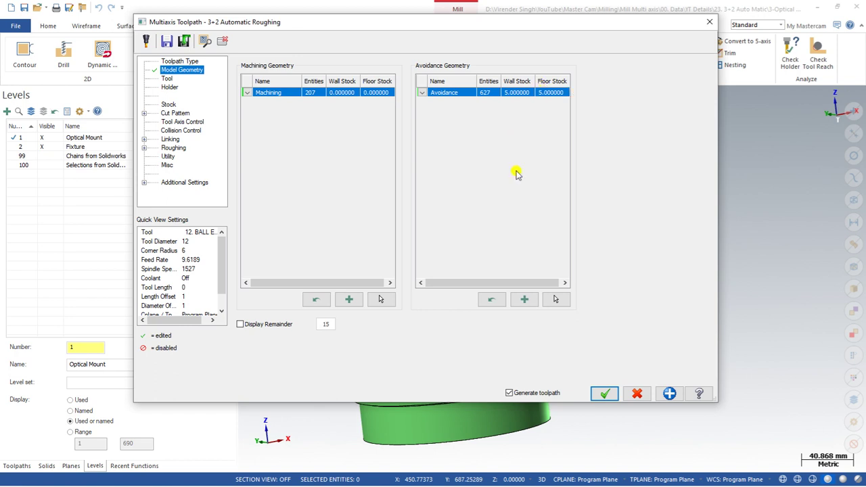
left_click(605, 394)
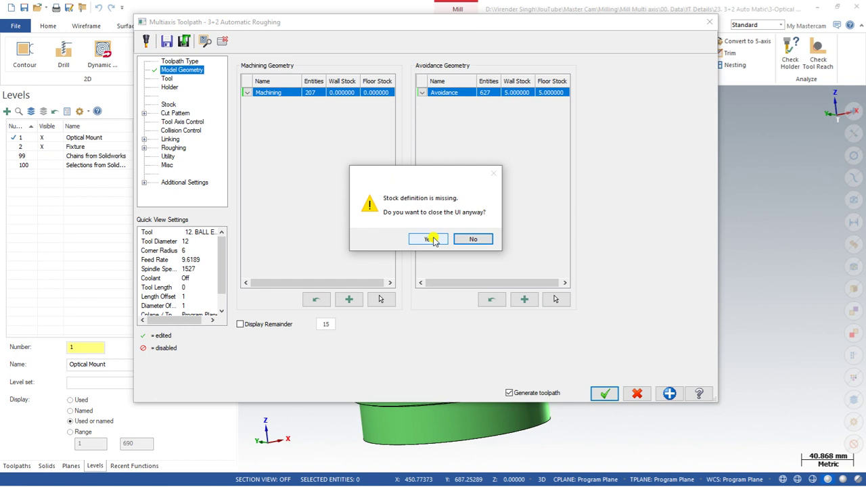
- Pick the 12 mm end mill with a 0.5 corner radius from the tool library
left_click(469, 239)
left_click(166, 78)
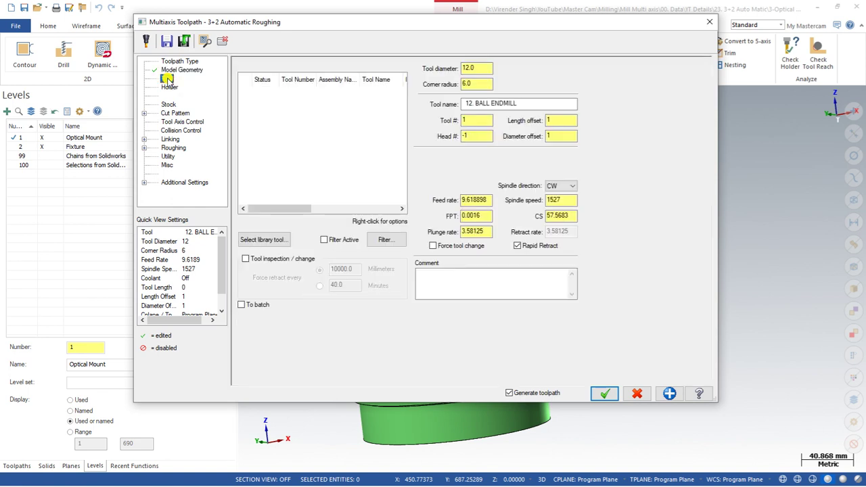
left_click(176, 70)
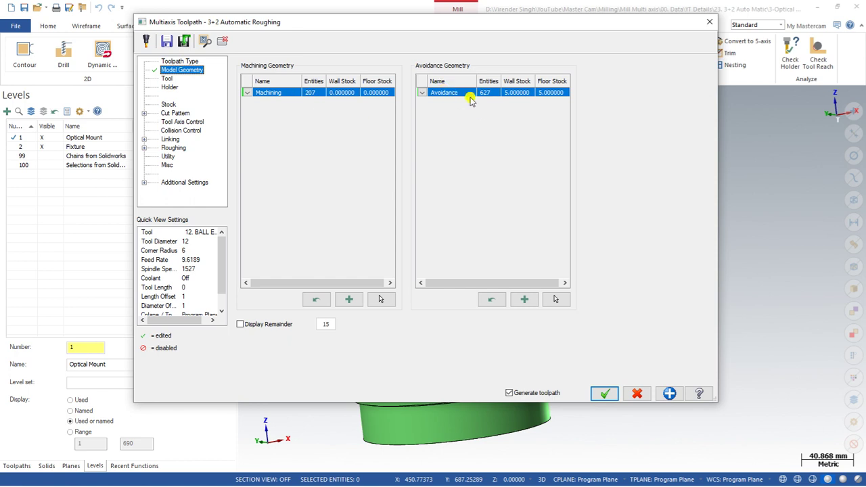
left_click(167, 79)
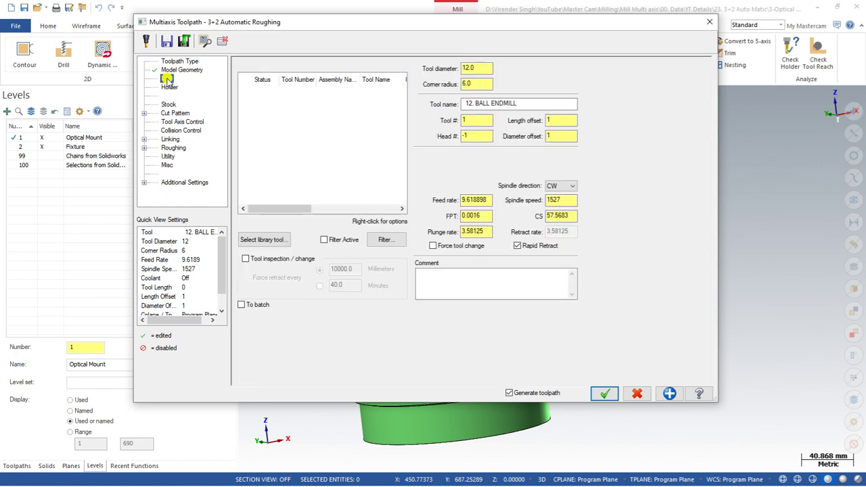
left_click(253, 240)
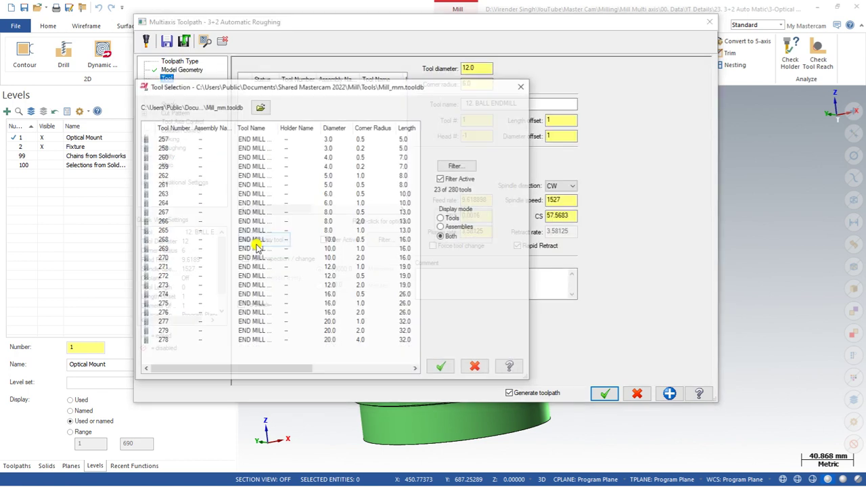
double_click(329, 276)
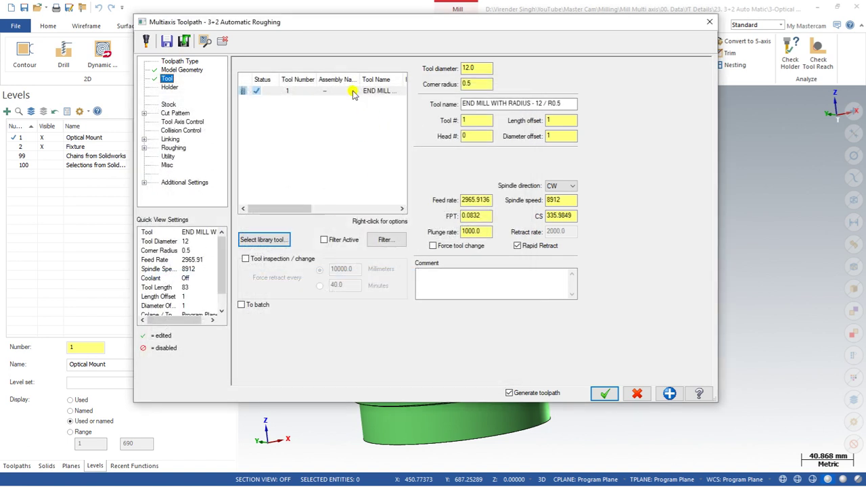
double_click(482, 86)
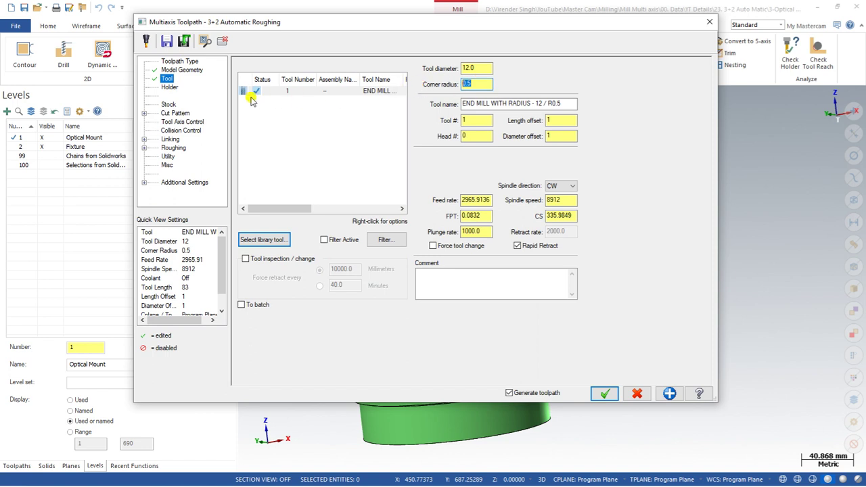
- Use the stock model named Stock as the roughing stock
left_click(169, 103)
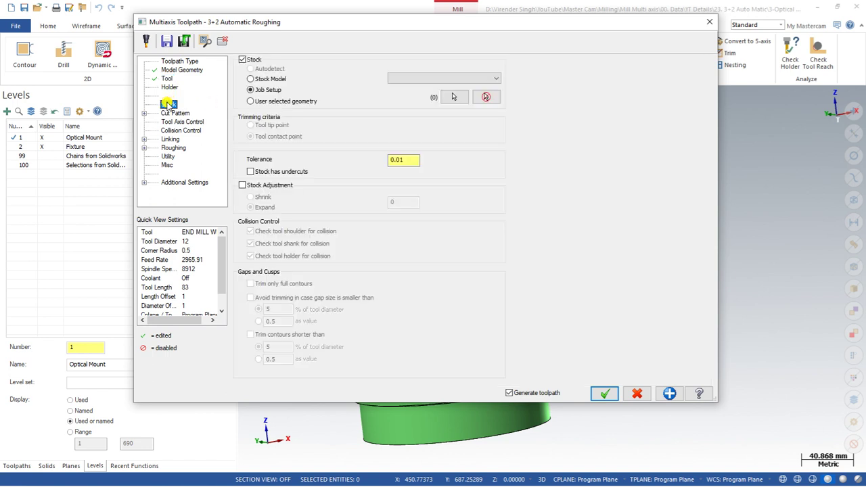
left_click(275, 79)
left_click(414, 79)
left_click(396, 85)
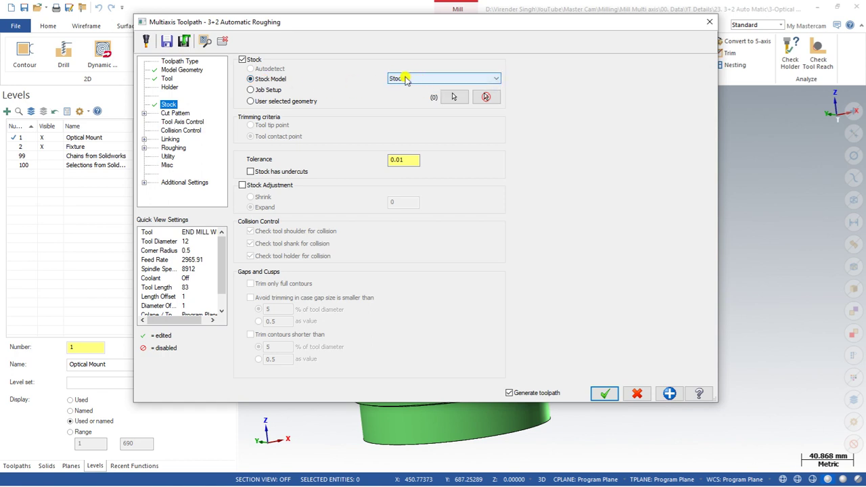
left_click(177, 114)
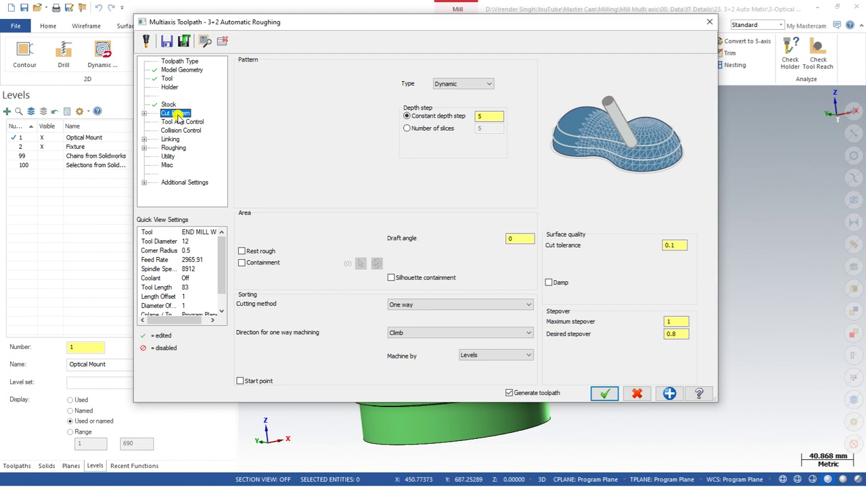
- Keep the Dynamic pattern with an 8.0 depth step and 10.0 maximum stepover
left_click(477, 84)
left_click(476, 84)
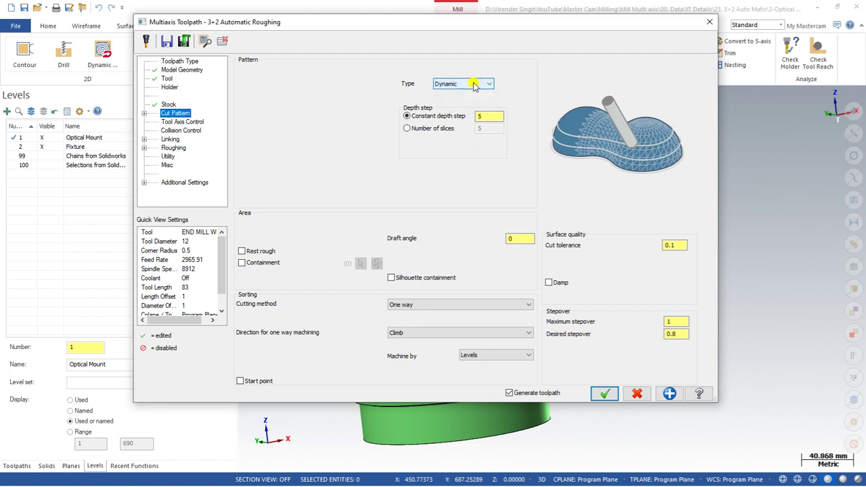
left_click(404, 117)
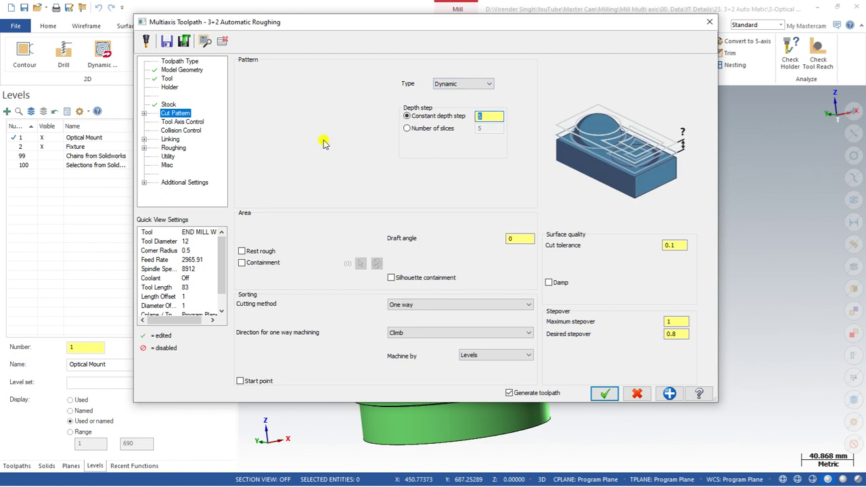
type("8")
key("Tab")
left_click(407, 117)
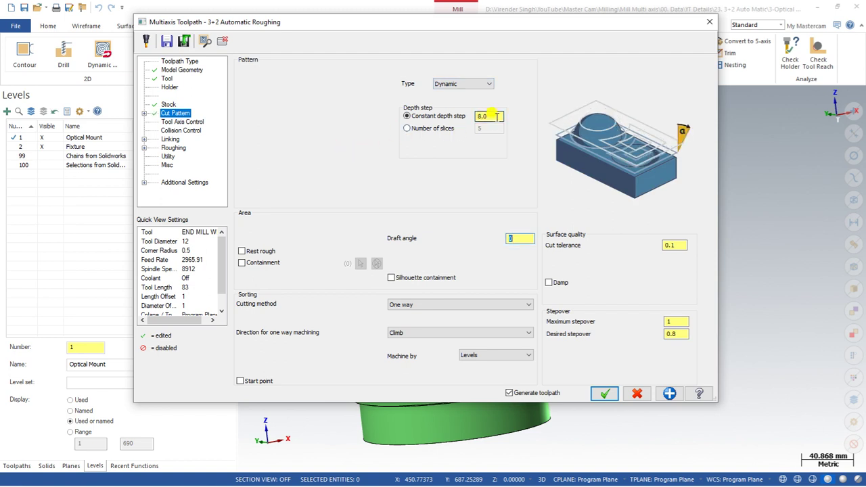
left_click(672, 321)
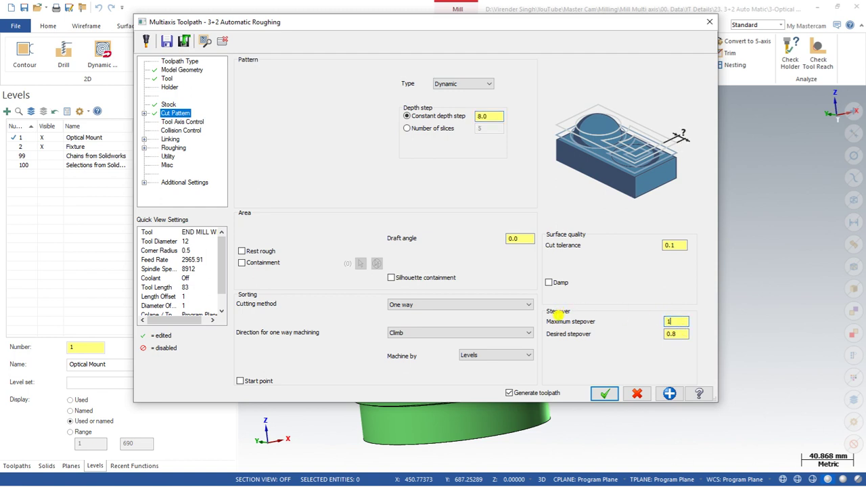
type("0")
key("Tab")
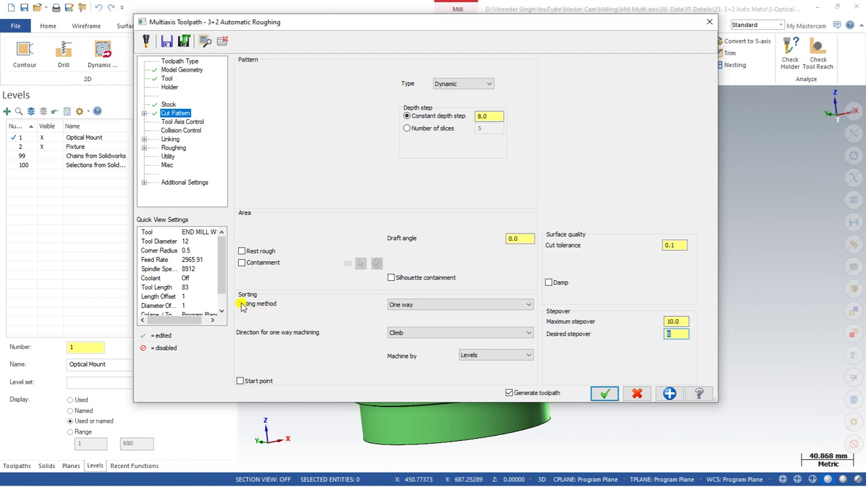
- Keep one-way cutting, leaving containment and rest roughing turned off
left_click(423, 307)
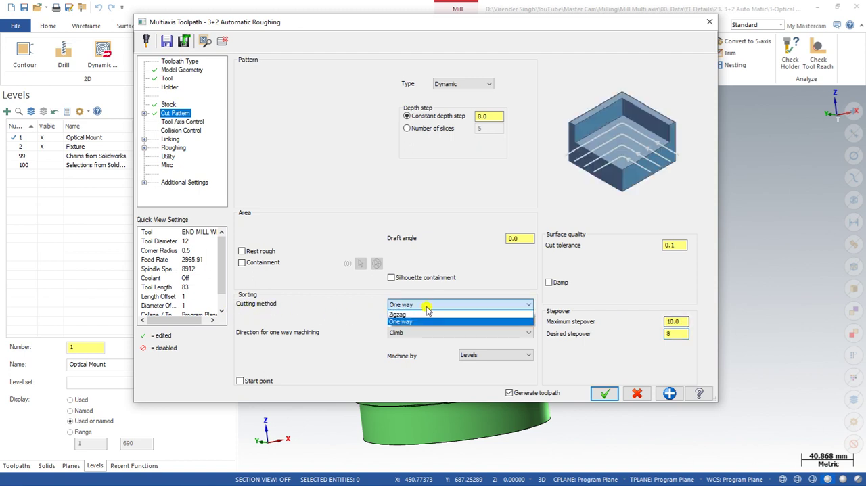
left_click(427, 309)
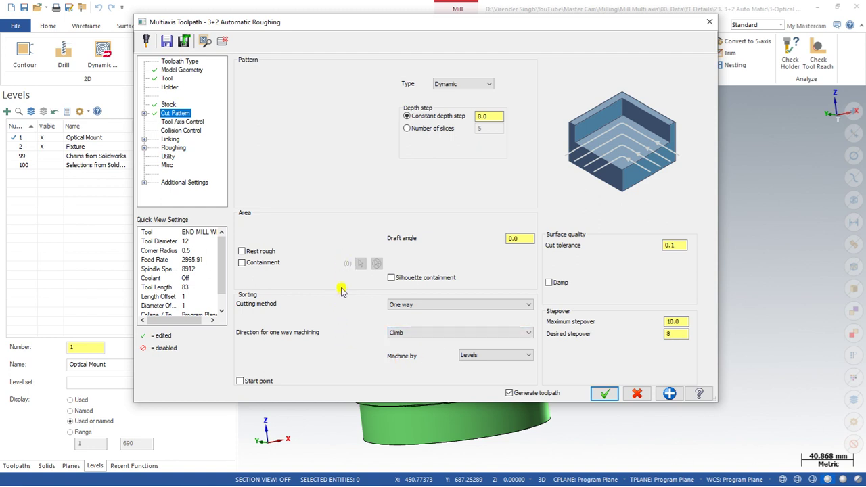
left_click(247, 264)
left_click(249, 265)
left_click(242, 252)
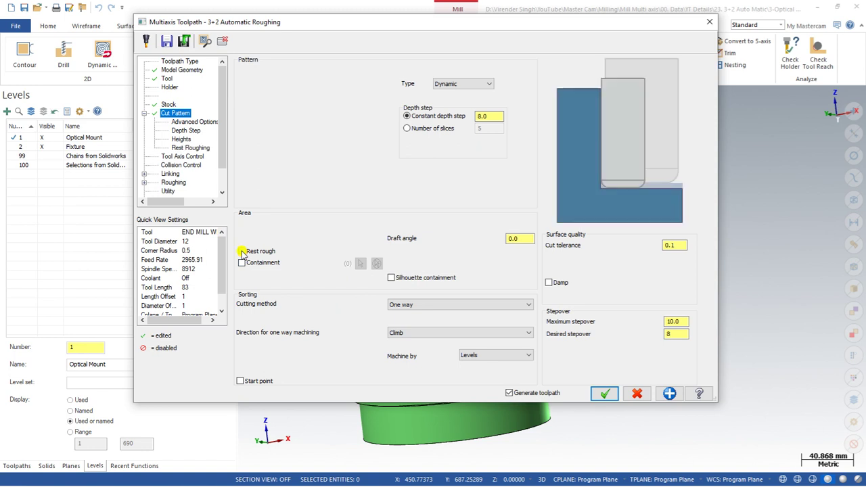
left_click(242, 251)
left_click(181, 148)
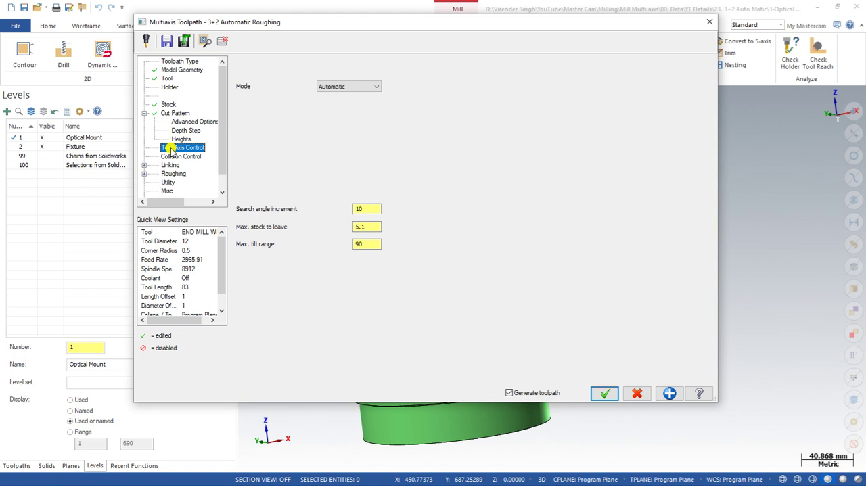
- Set the tool axis mode to Manual after comparing Automatic and Semi-Automatic
left_click(348, 87)
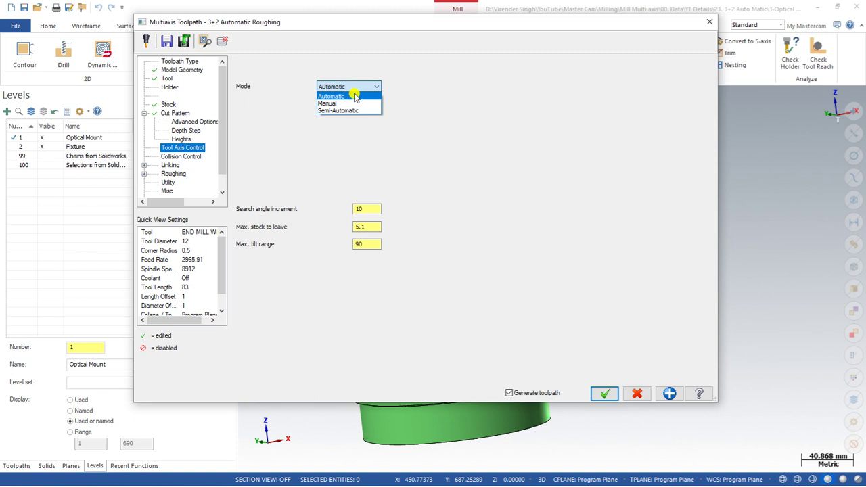
left_click(356, 97)
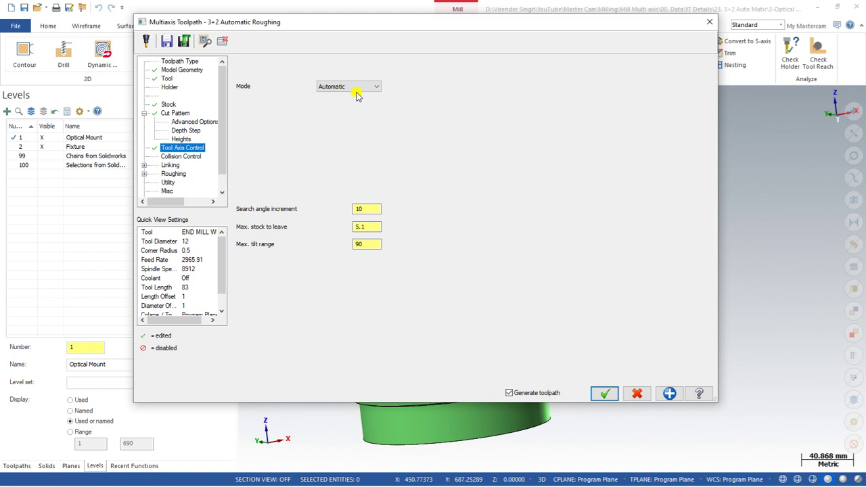
left_click(353, 88)
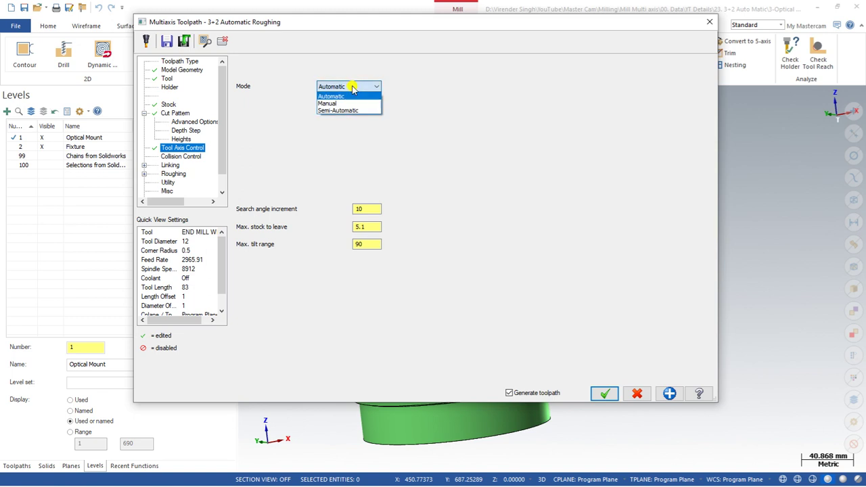
left_click(340, 103)
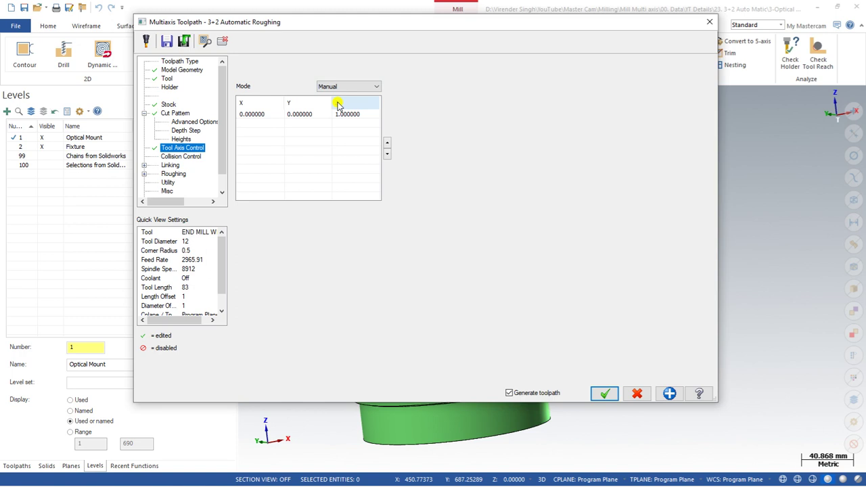
left_click(334, 87)
left_click(333, 110)
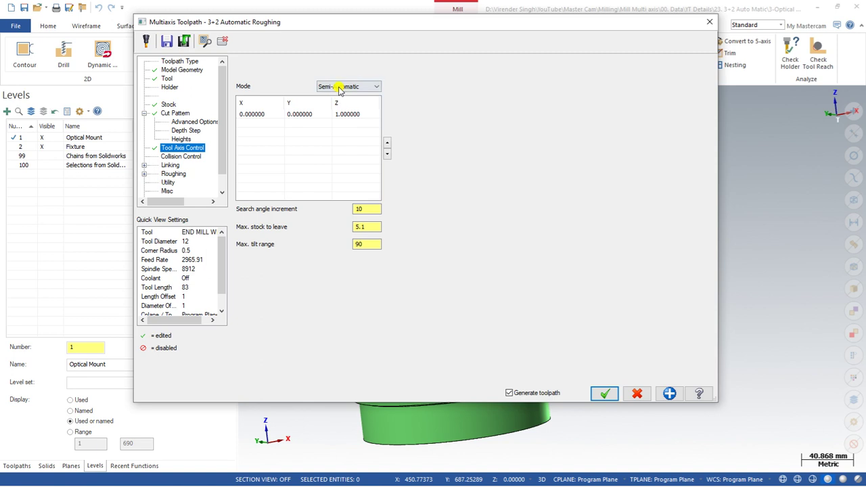
left_click(338, 87)
left_click(326, 100)
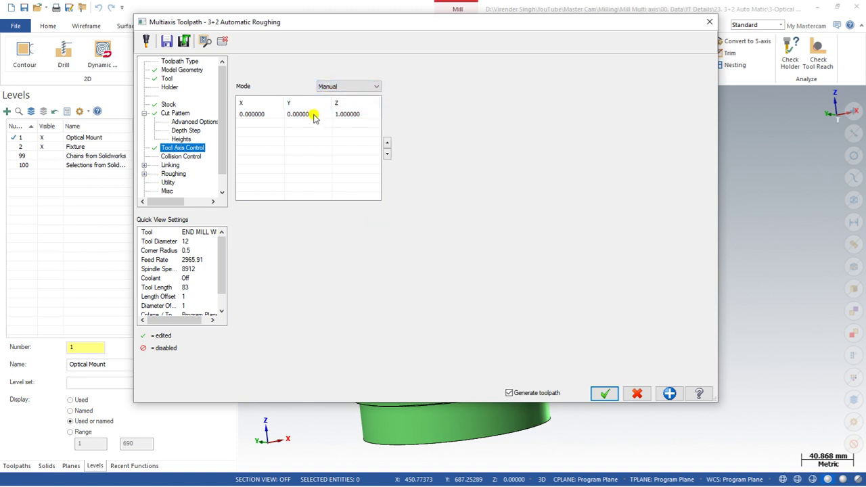
- Define the first tool-axis vector (0,0,1) from the Top tool plane
left_click(312, 116)
right_click(312, 117)
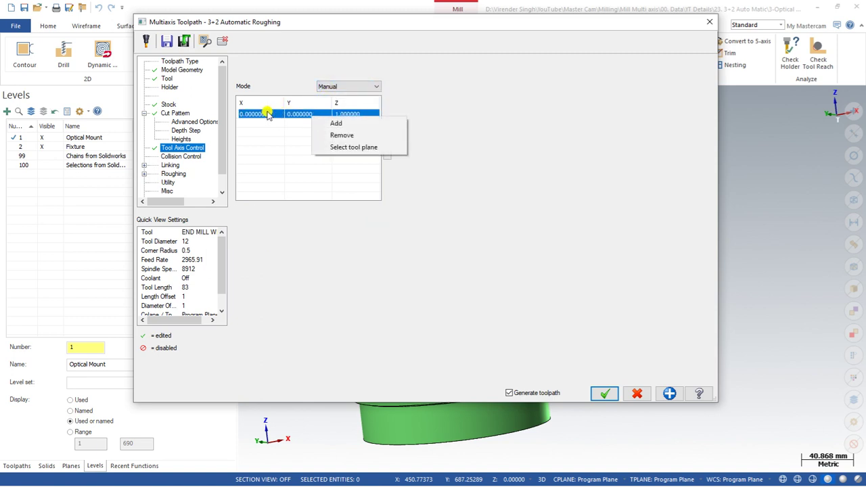
left_click(559, 135)
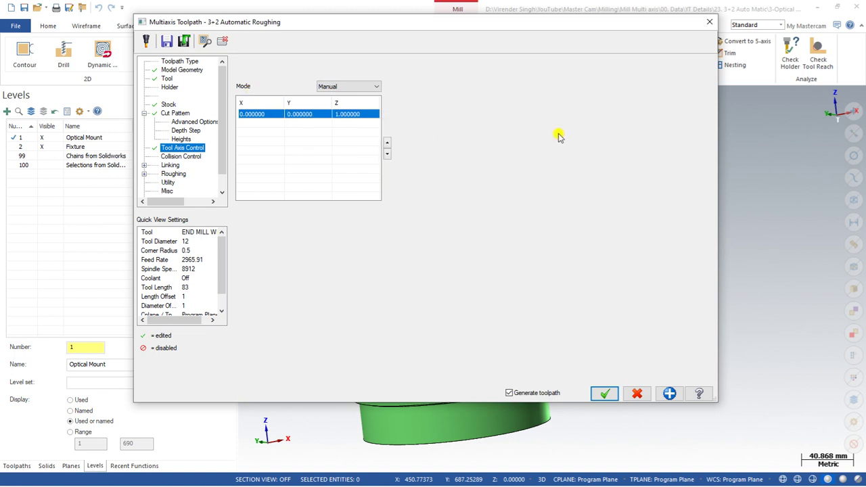
right_click(336, 118)
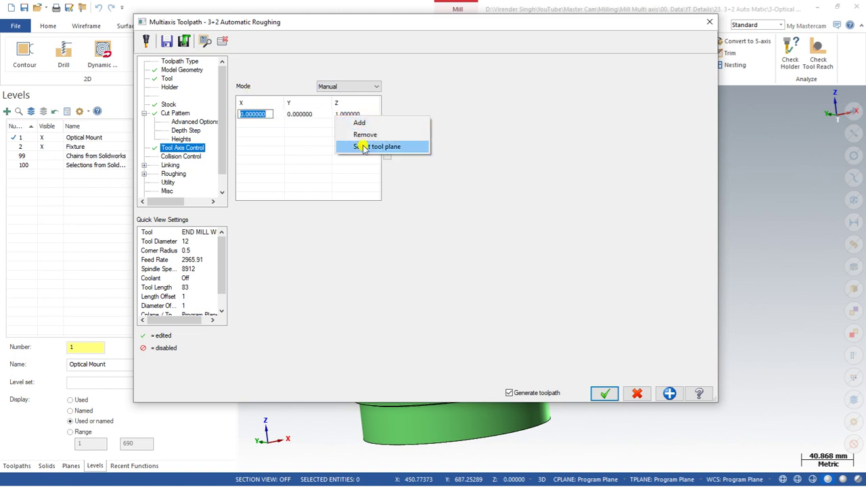
left_click(360, 145)
left_click(35, 54)
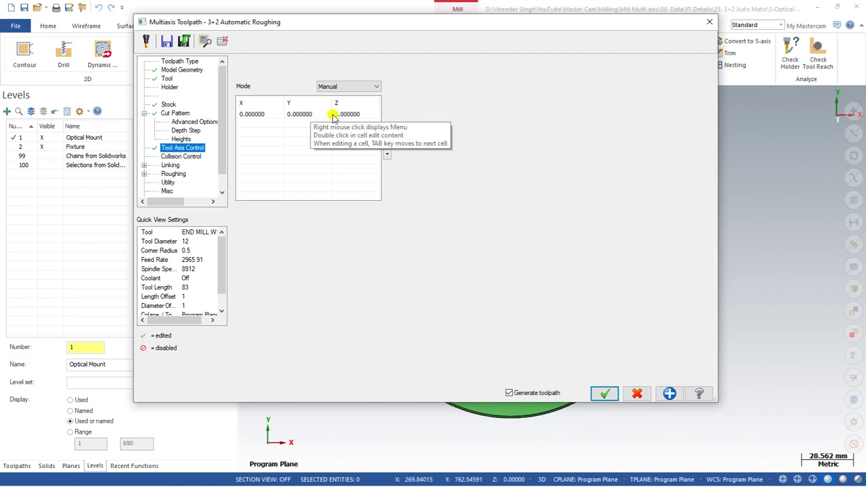
- Add a second vector (1,0,0) from the Side plane and accept the parameters
right_click(301, 121)
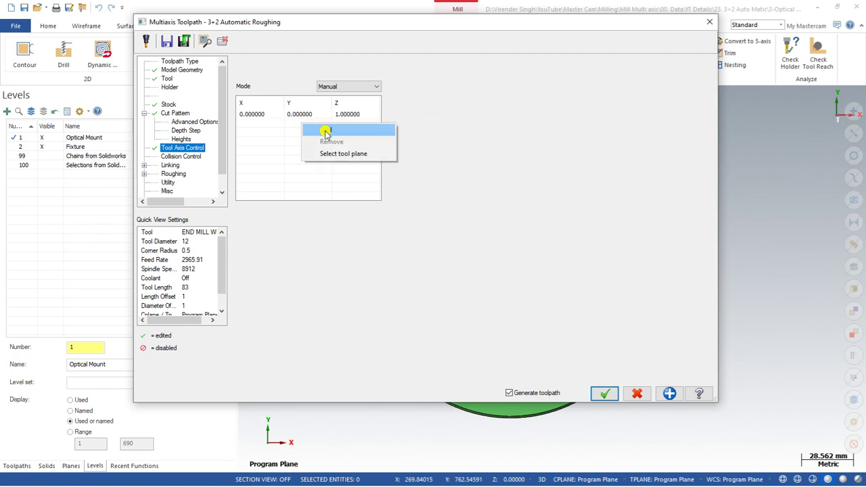
left_click(326, 131)
right_click(325, 124)
left_click(343, 153)
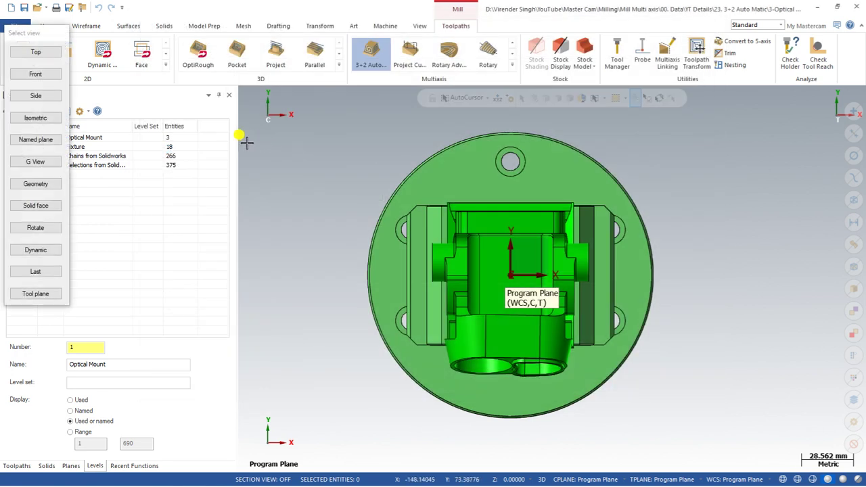
left_click(37, 96)
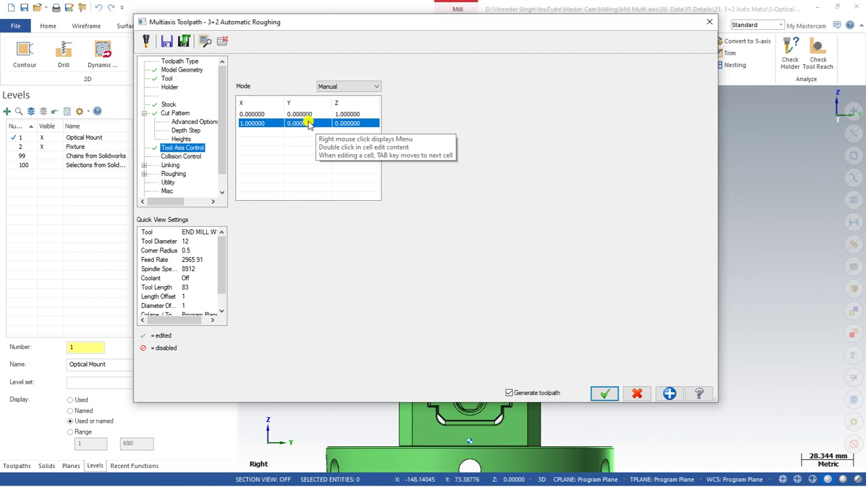
left_click(604, 393)
middle_click_drag(496, 225, 480, 257)
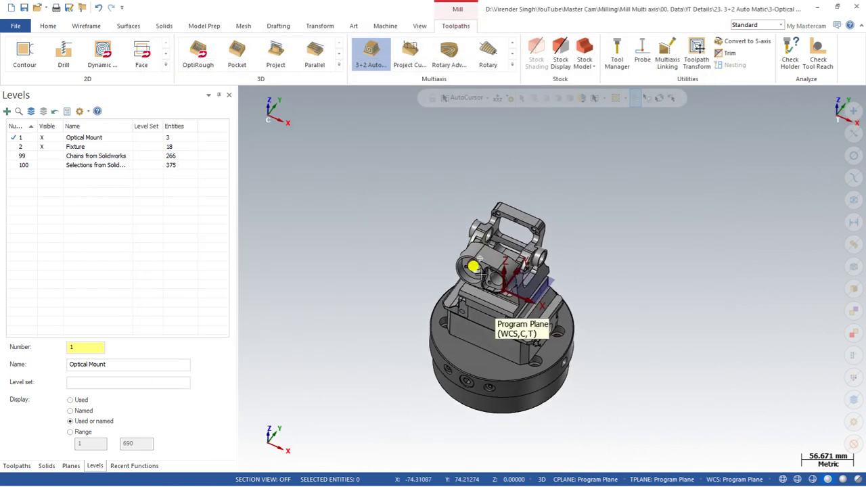
- Regenerate the dirty 3+2 Automatic roughing toolpath in the Toolpaths list
left_click(17, 467)
middle_click_drag(383, 235, 413, 221)
scroll(528, 241, "up", 3)
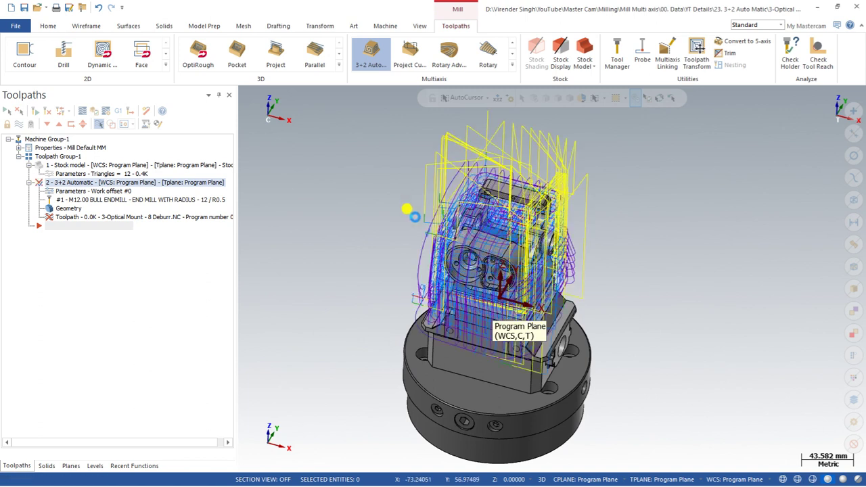
scroll(514, 257, "down", 3)
left_click(81, 110)
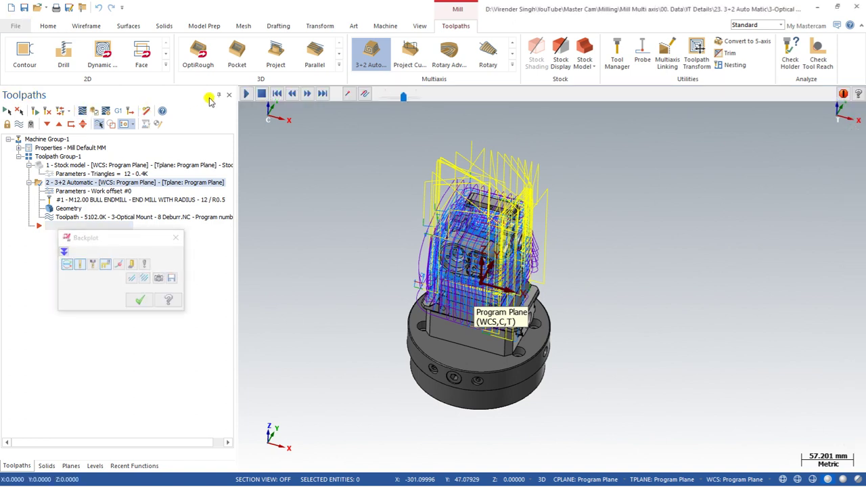
- Backplot the roughing toolpath, adjusting speed and orbiting the part, then close it
left_click(247, 94)
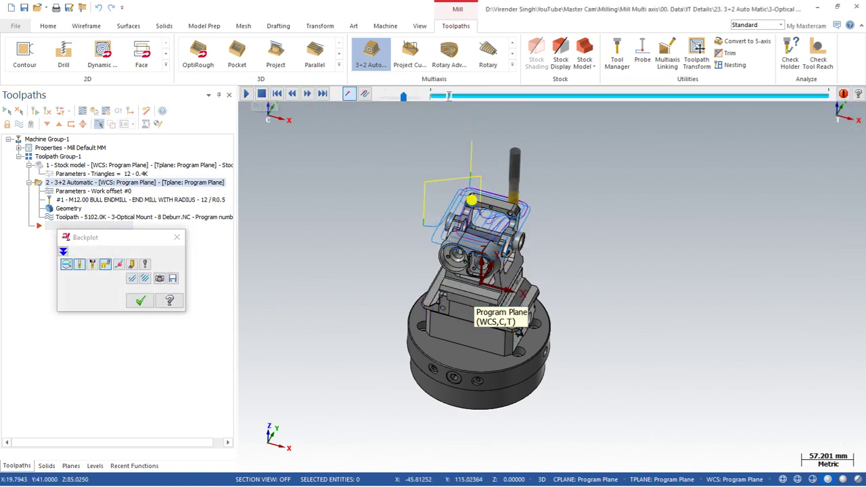
scroll(548, 264, "up", 2)
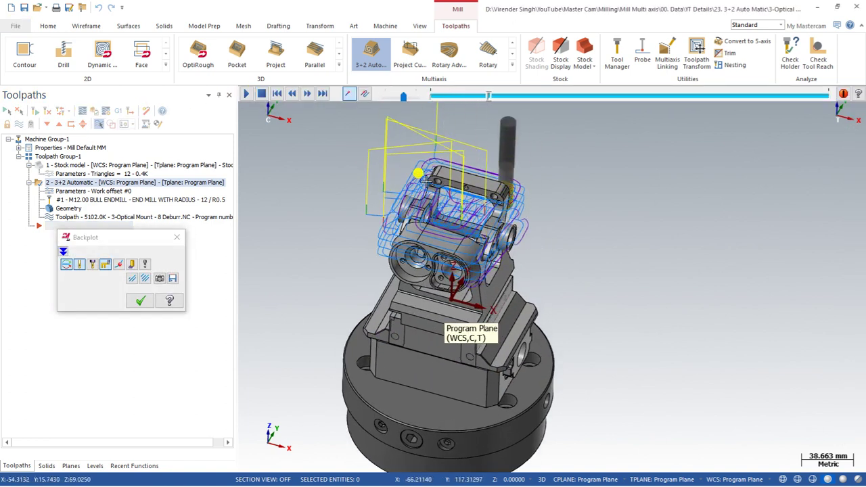
left_click(409, 97)
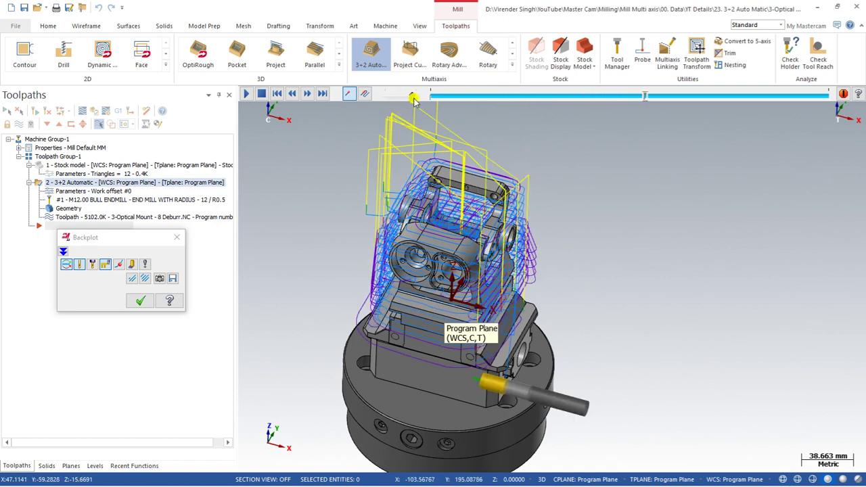
left_click(407, 96)
middle_click_drag(406, 203, 463, 258)
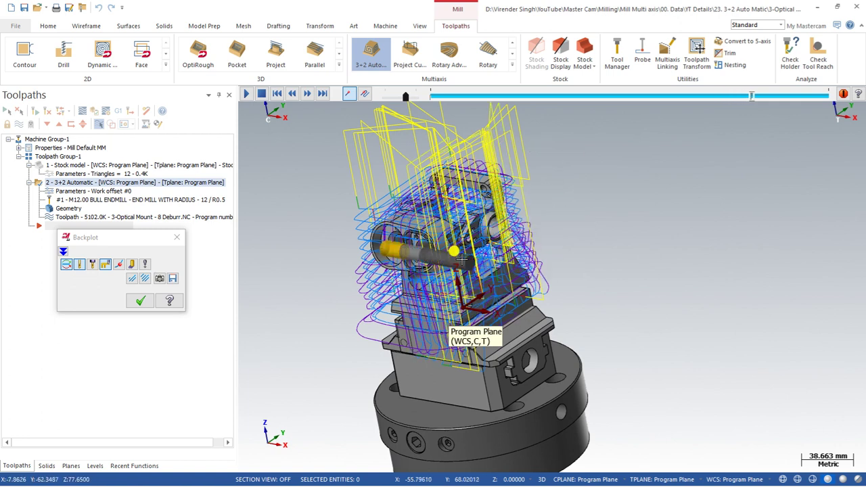
middle_click_drag(463, 260, 473, 262)
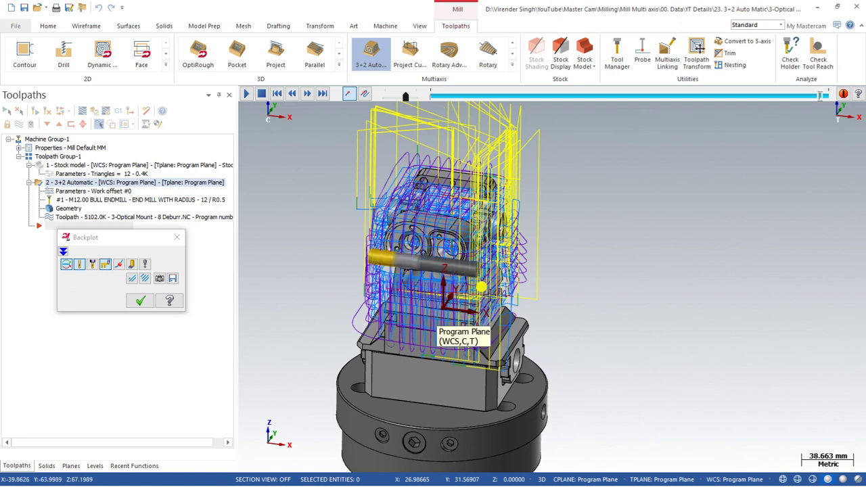
left_click(177, 237)
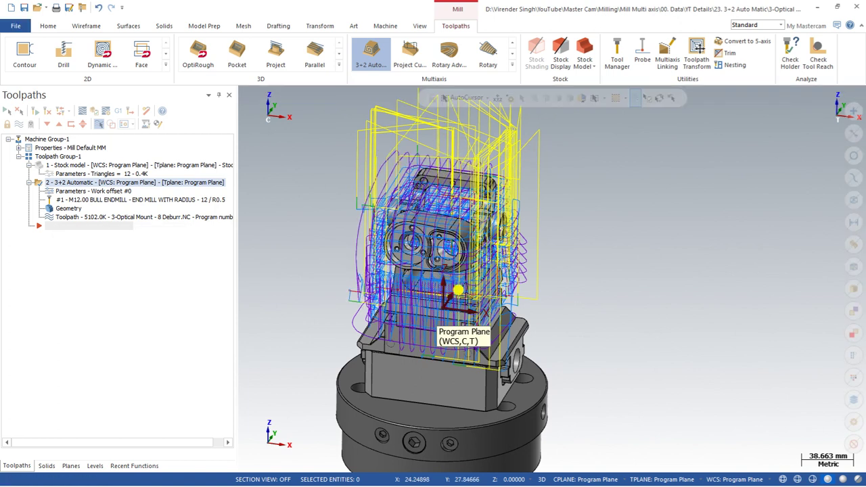
- Reopen the roughing parameters and add a new tool-axis row set from a tool plane
left_click(64, 191)
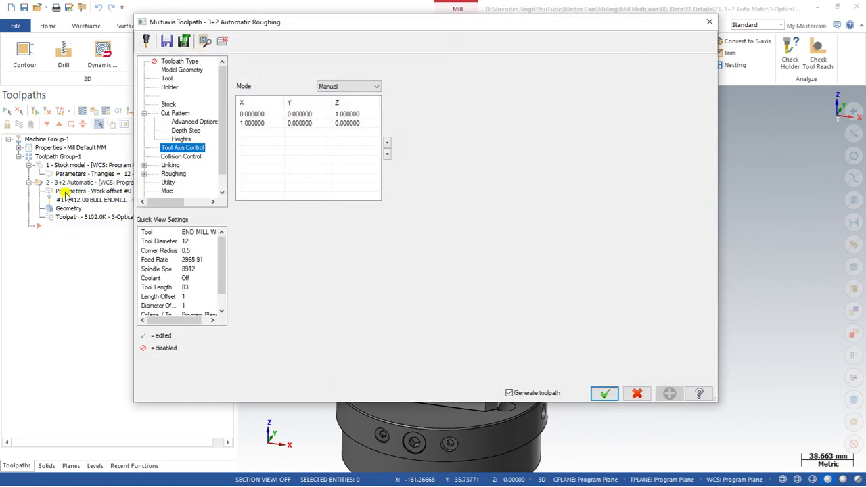
right_click(301, 133)
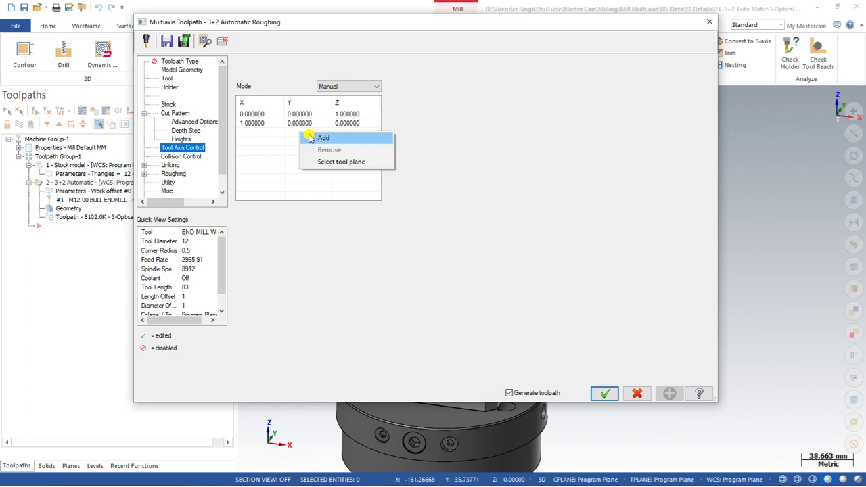
left_click(315, 137)
right_click(312, 133)
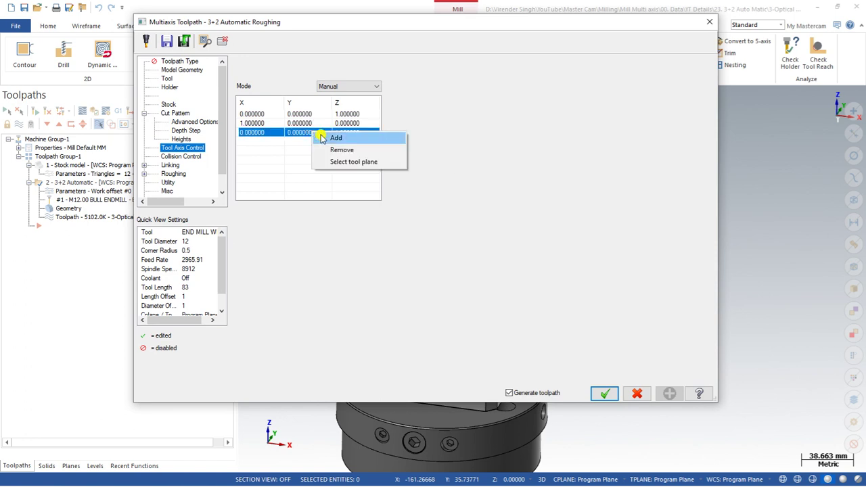
left_click(339, 160)
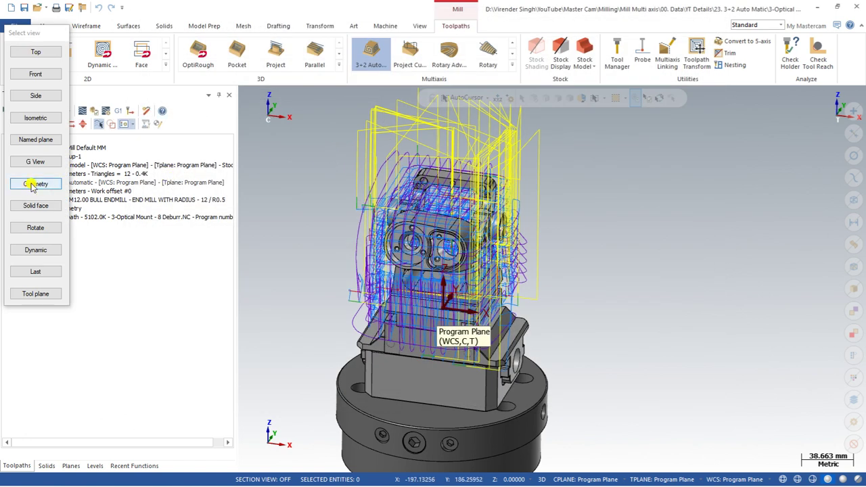
- Turn the view to Left and take the third tool axis (-1,0,0) from it
right_click(290, 180)
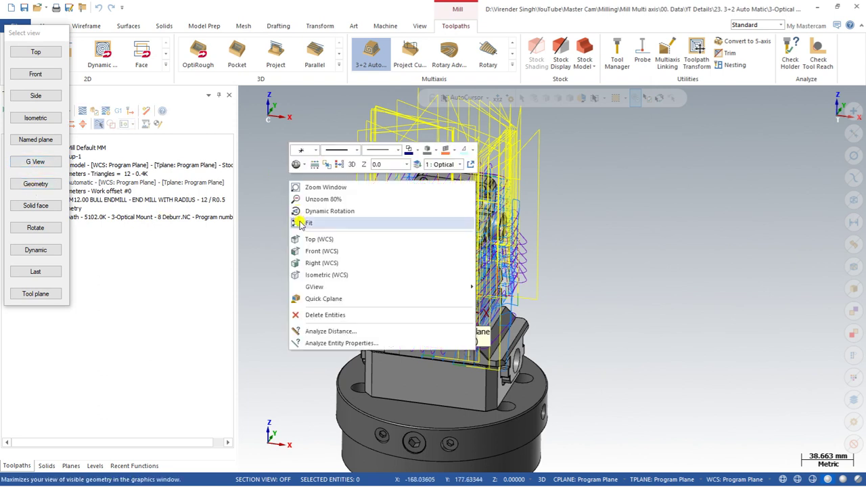
left_click(315, 264)
right_click(305, 209)
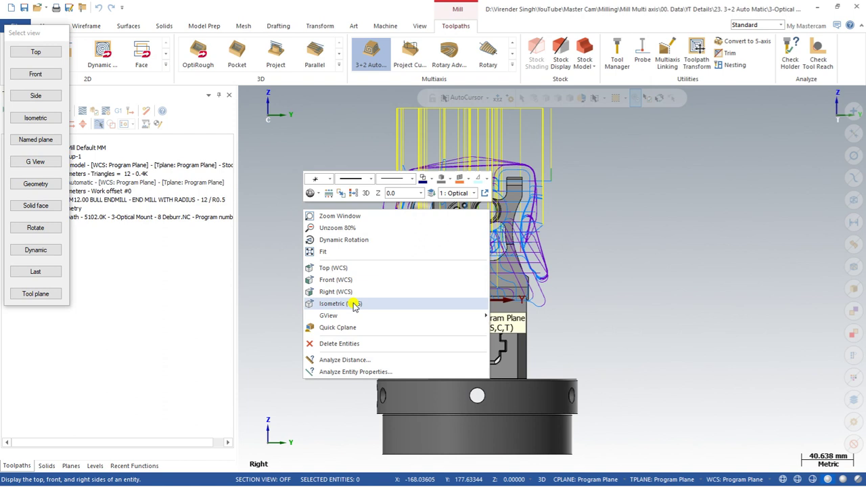
mouse_move(481, 316)
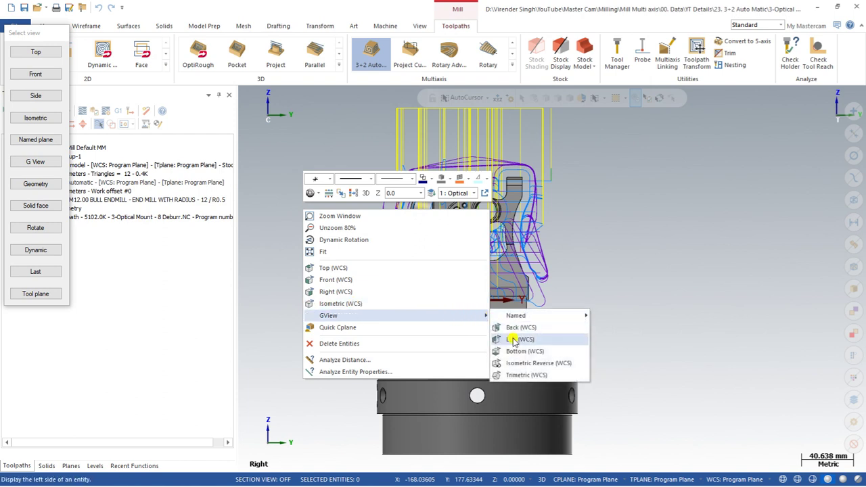
left_click(510, 336)
scroll(499, 247, "up", 10)
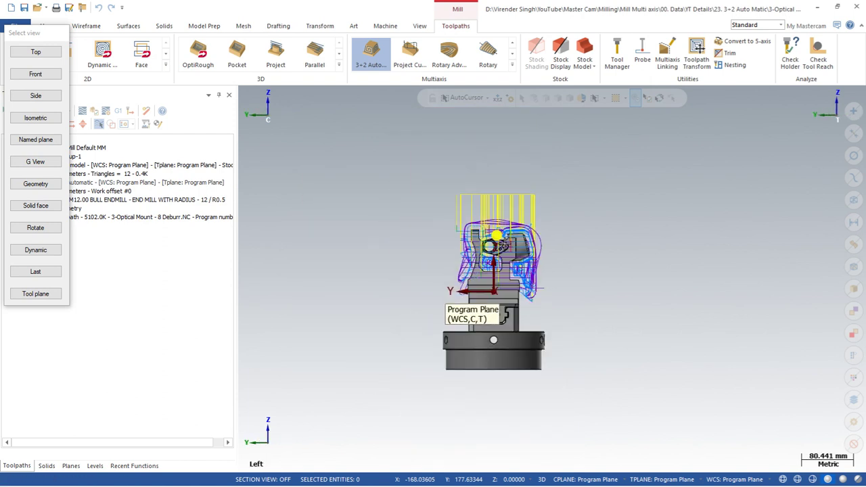
scroll(497, 259, "up", 3)
scroll(497, 259, "down", 1)
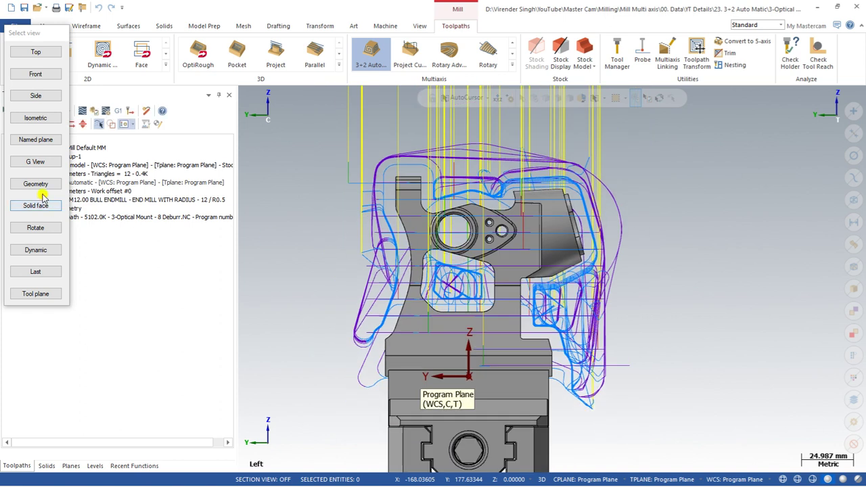
scroll(477, 230, "up", 1)
scroll(467, 220, "up", 1)
scroll(456, 217, "down", 2)
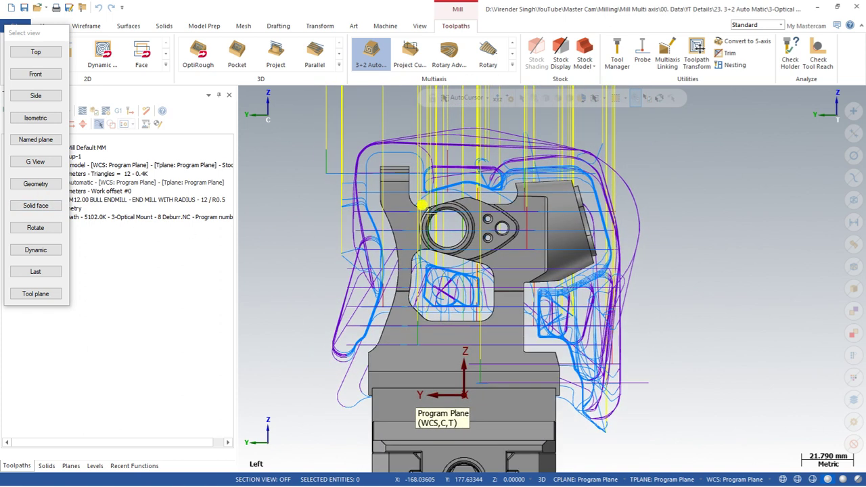
left_click(34, 161)
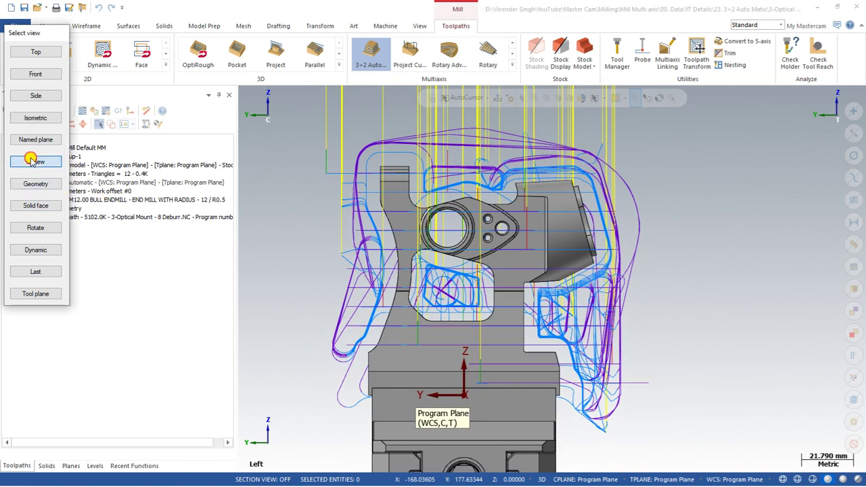
- Regenerate the roughing toolpath and switch the view and planes to Back (WCS)
left_click(604, 394)
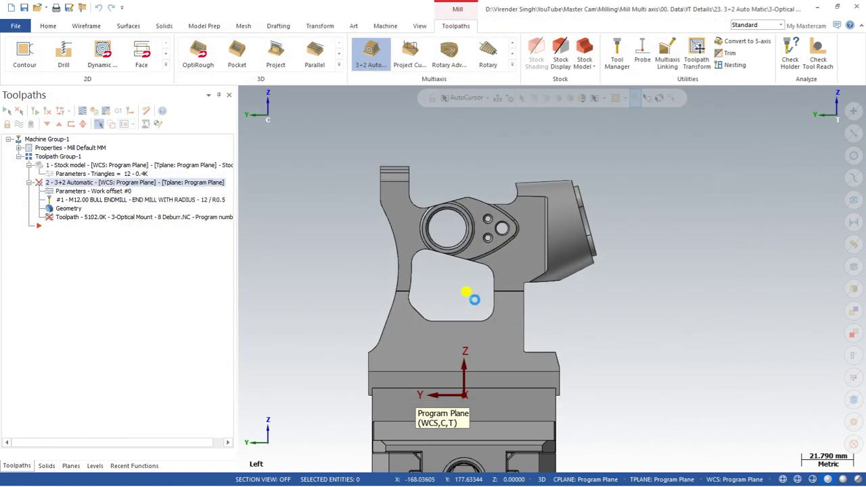
middle_click_drag(393, 209, 427, 151)
right_click(425, 151)
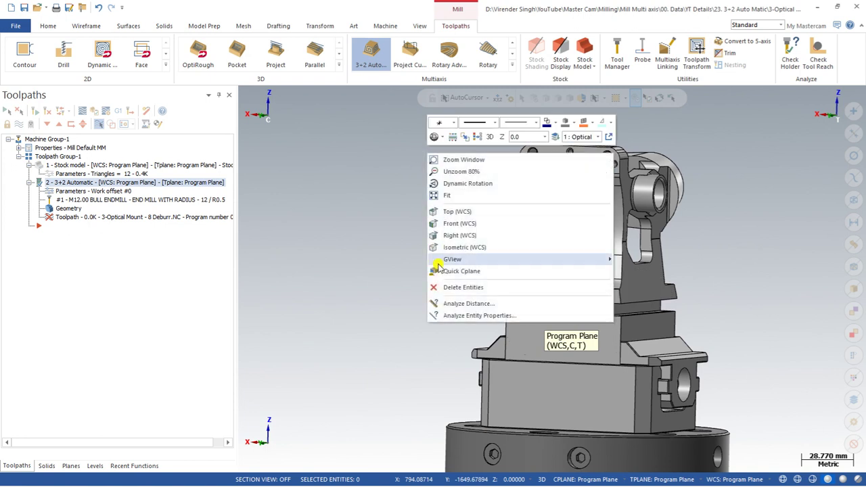
mouse_move(464, 261)
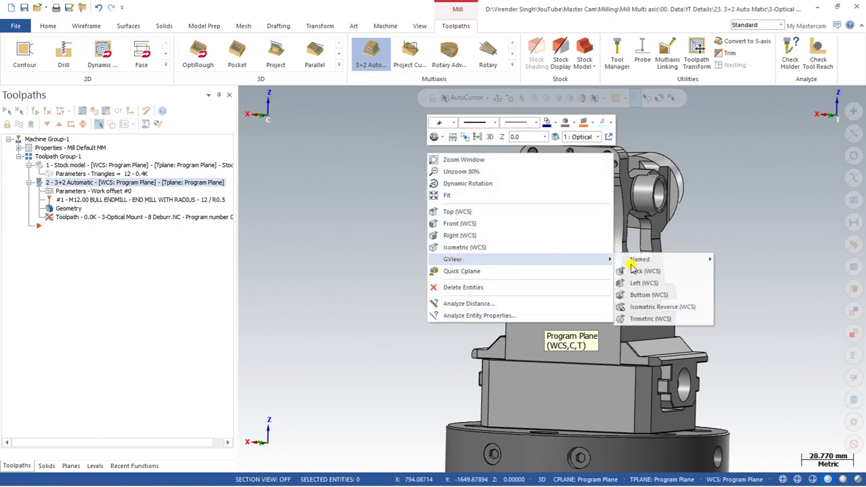
left_click(637, 285)
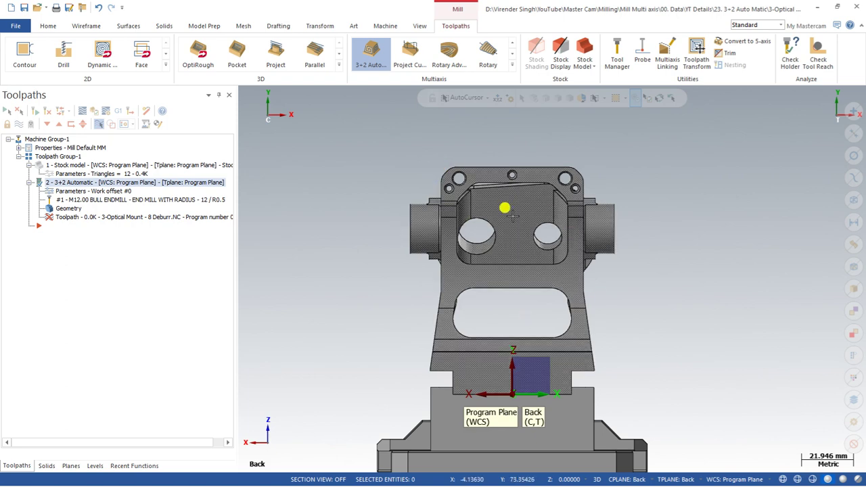
middle_click_drag(474, 225, 332, 251)
key("Home")
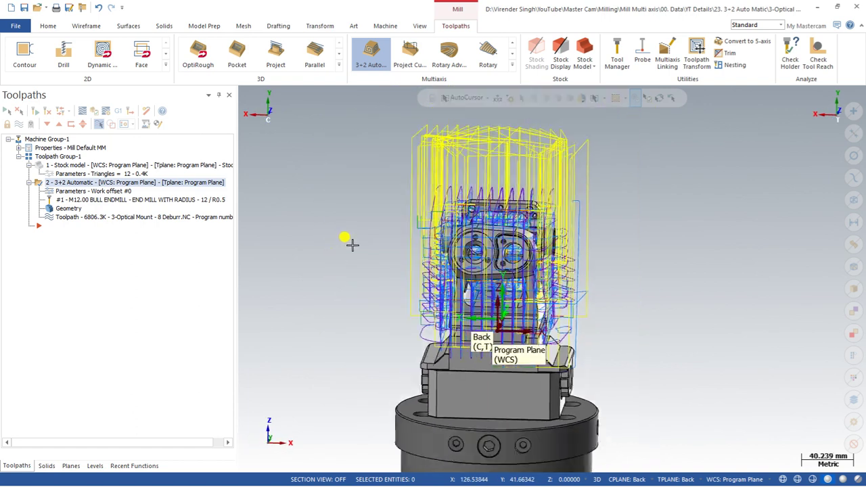
left_click(81, 112)
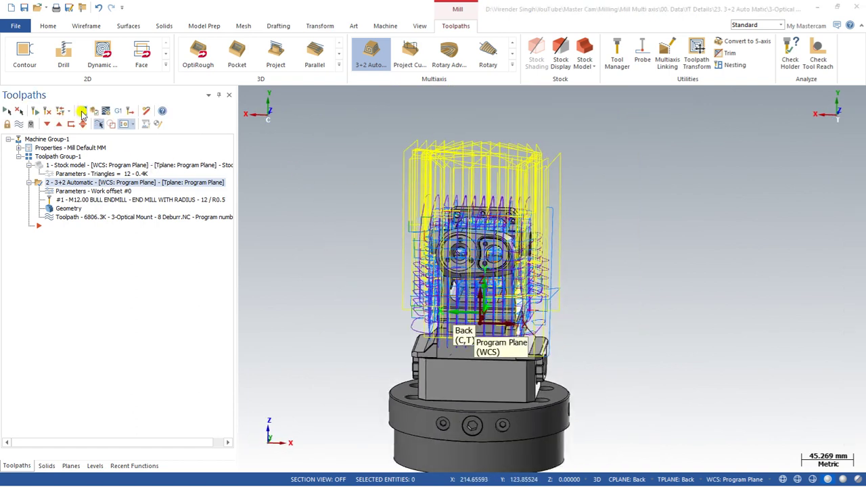
left_click(245, 94)
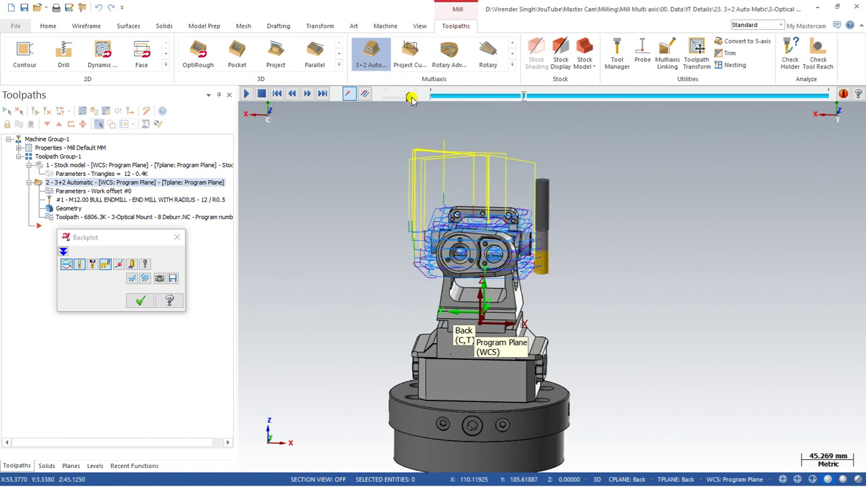
scroll(447, 195, "up", 1)
scroll(446, 195, "up", 1)
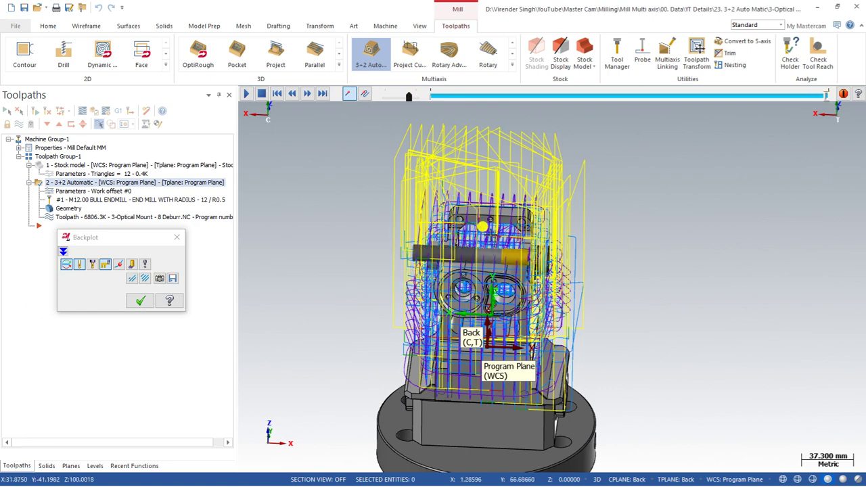
key("Escape")
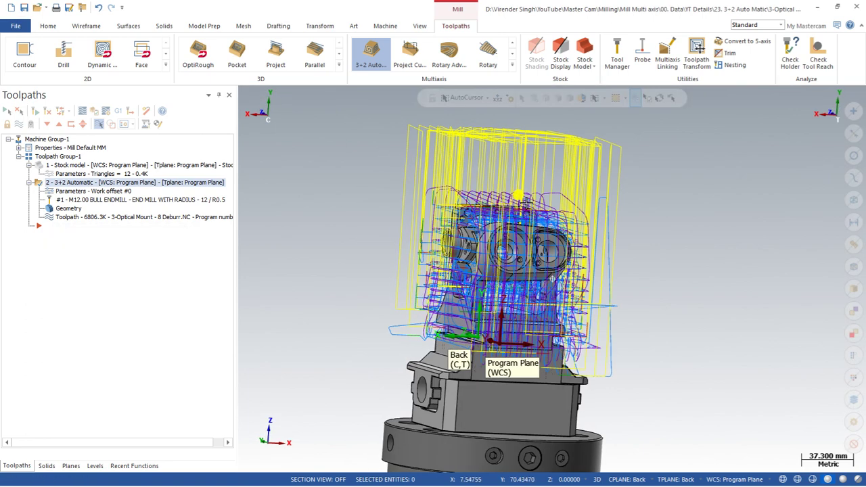
- Toggle the toolpath display, orbit the part, and reopen the roughing tool-axis list
left_click(19, 124)
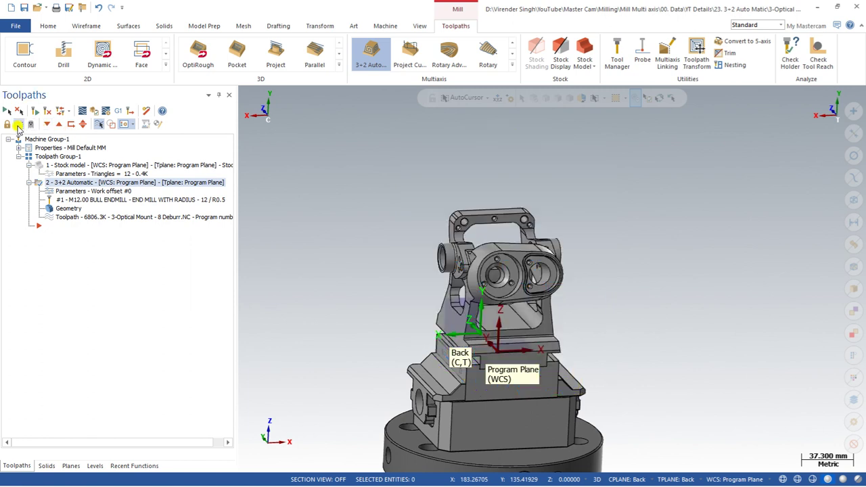
scroll(506, 242, "up", 4)
mouse_move(506, 243)
middle_mouse_down()
mouse_move(523, 252)
mouse_move(501, 223)
middle_mouse_up()
scroll(516, 240, "up", 1)
scroll(513, 235, "down", 1)
scroll(501, 223, "up", 1)
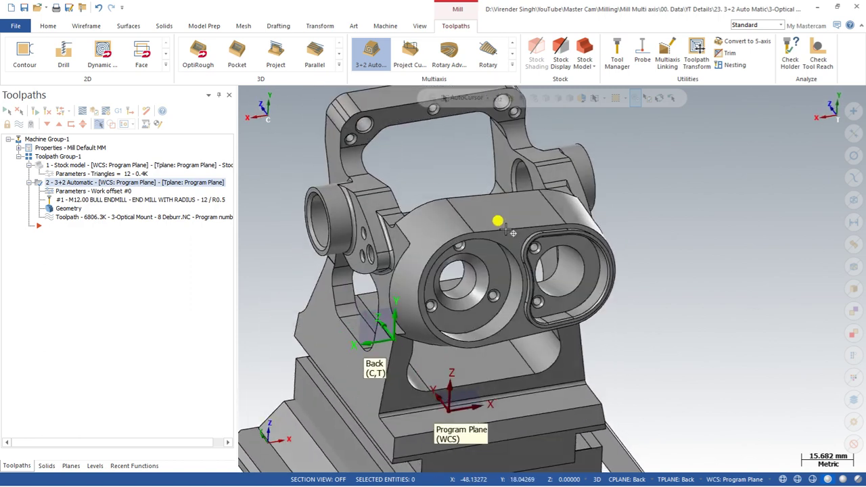
left_click(71, 186)
left_click(70, 191)
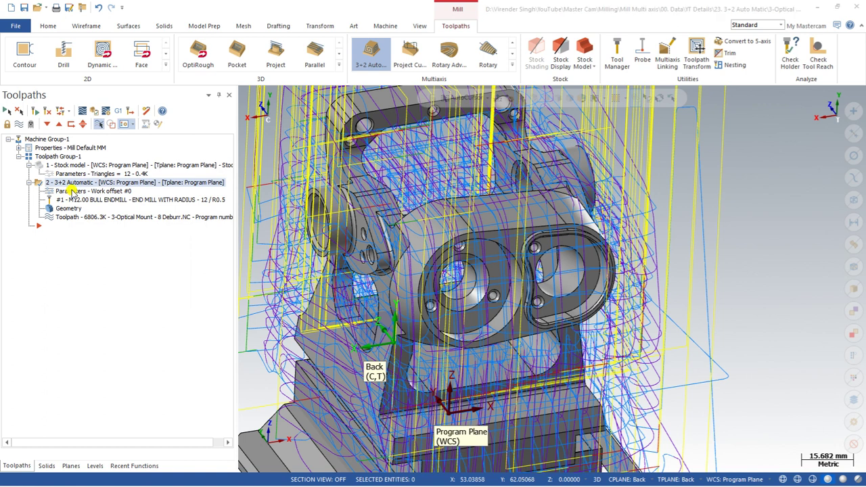
right_click(299, 147)
- Add a fourth tool axis (0, -0.965926, 0.258819) from a mount face and accept
left_click(325, 145)
right_click(317, 147)
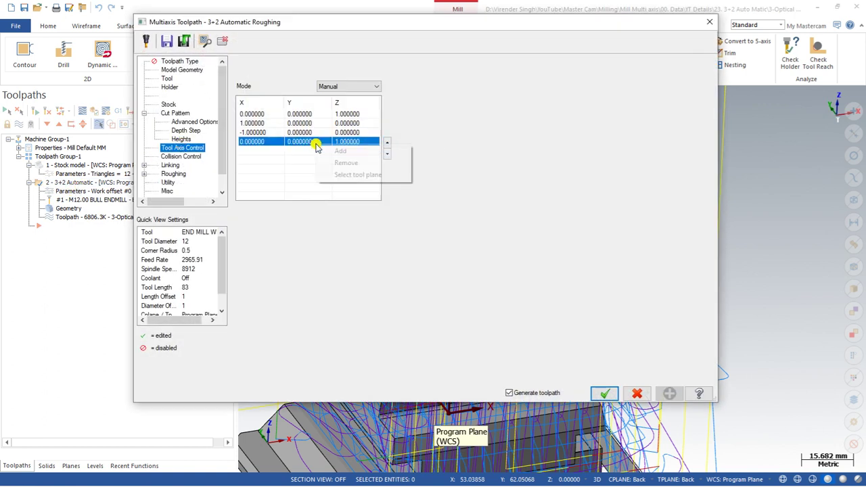
left_click(340, 174)
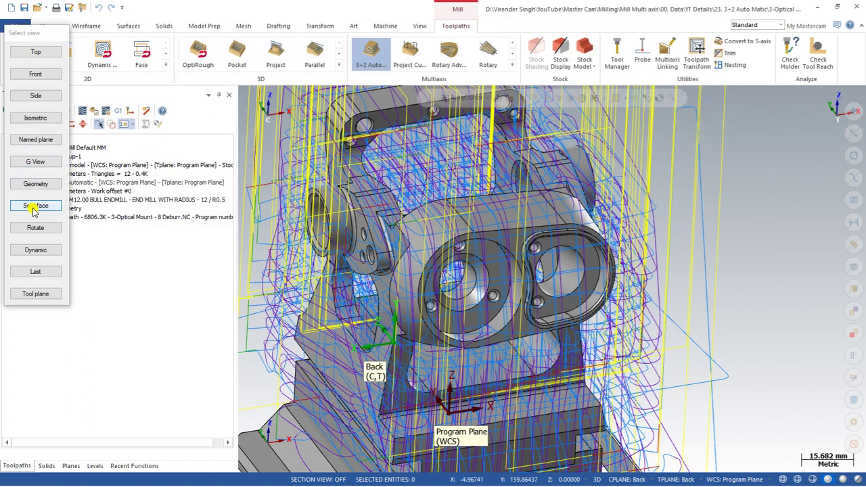
left_click(33, 210)
left_click(504, 238)
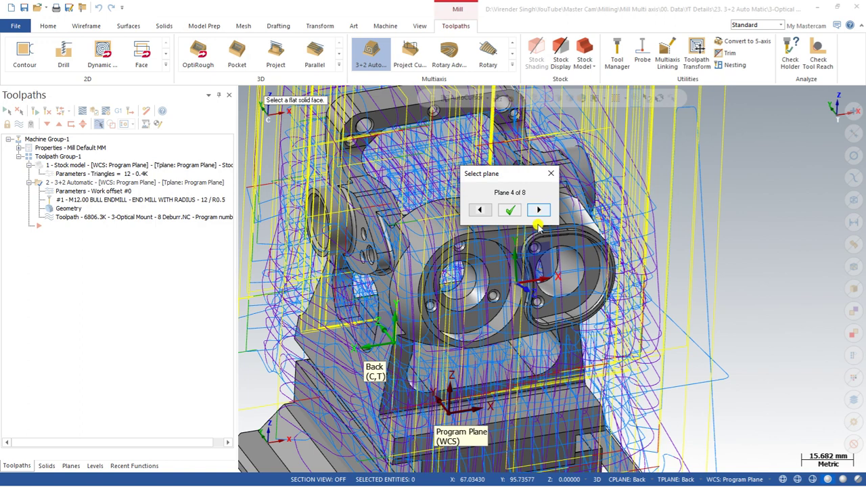
left_click(511, 211)
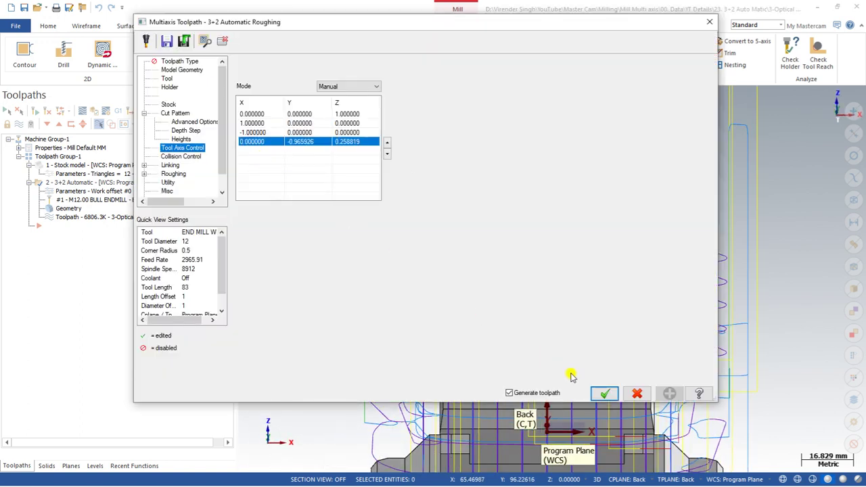
left_click(603, 392)
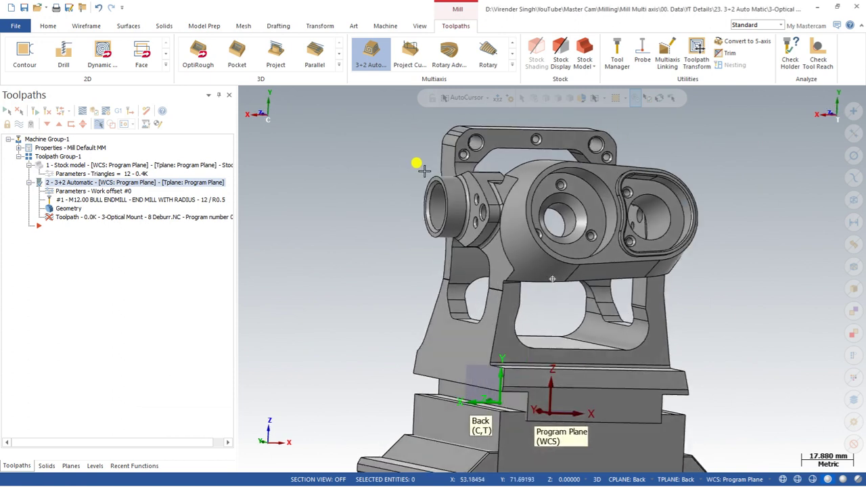
middle_click_drag(434, 184, 549, 214)
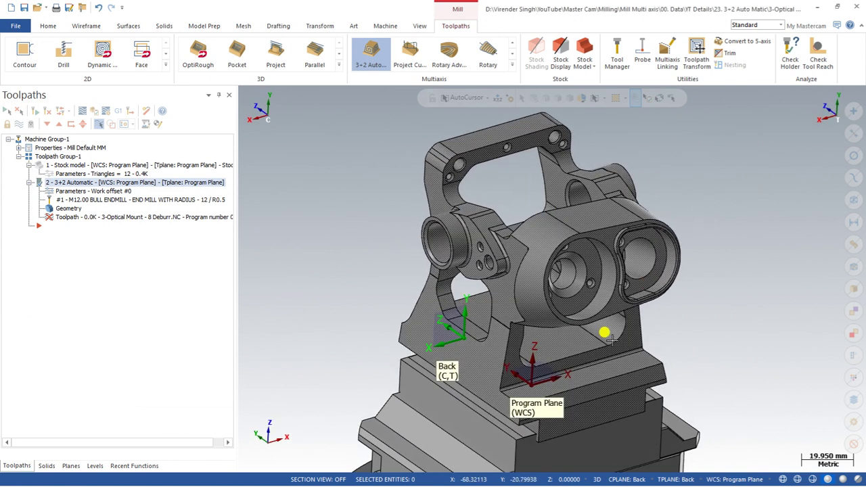
scroll(504, 230, "down", 2)
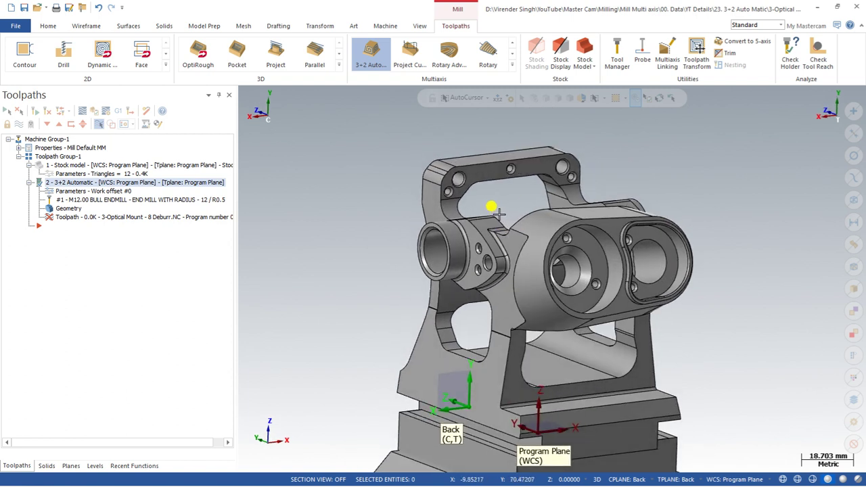
scroll(541, 273, "up", 1)
middle_click_drag(522, 203, 503, 205)
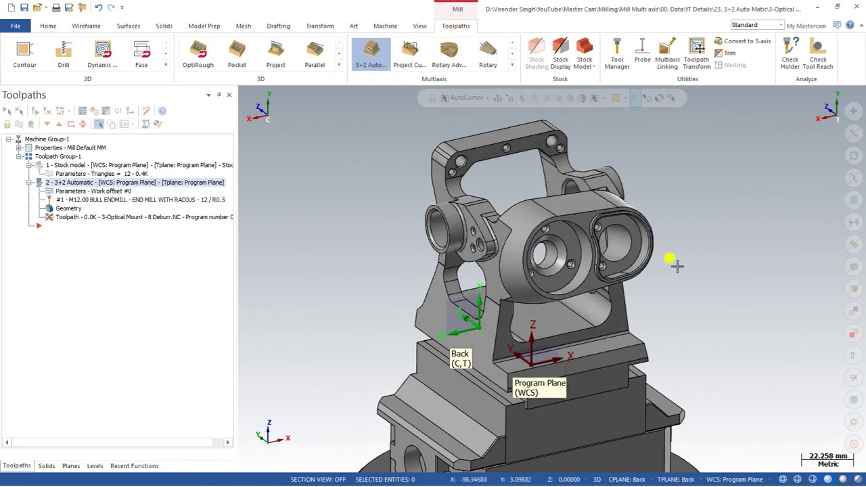
middle_click_drag(511, 280, 515, 247)
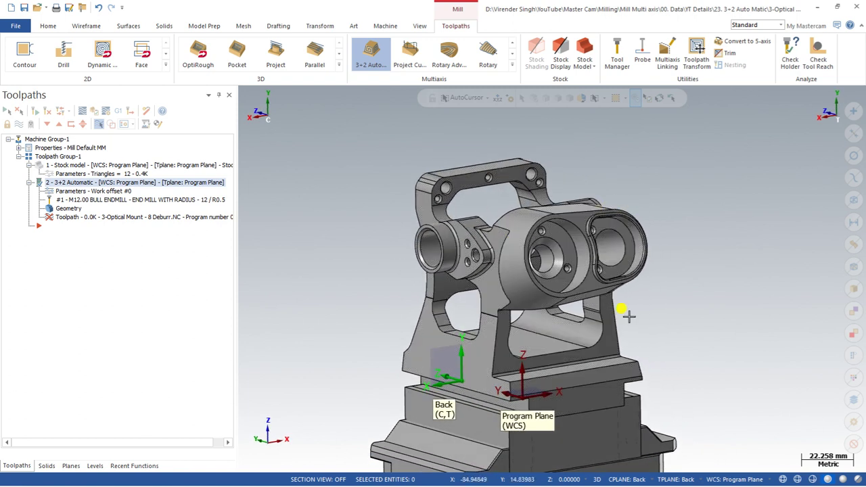